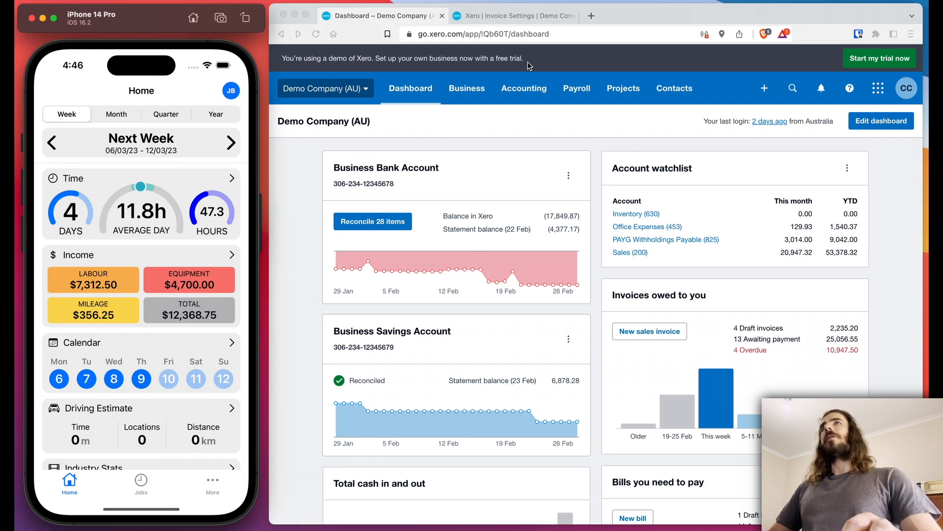
click(539, 124)
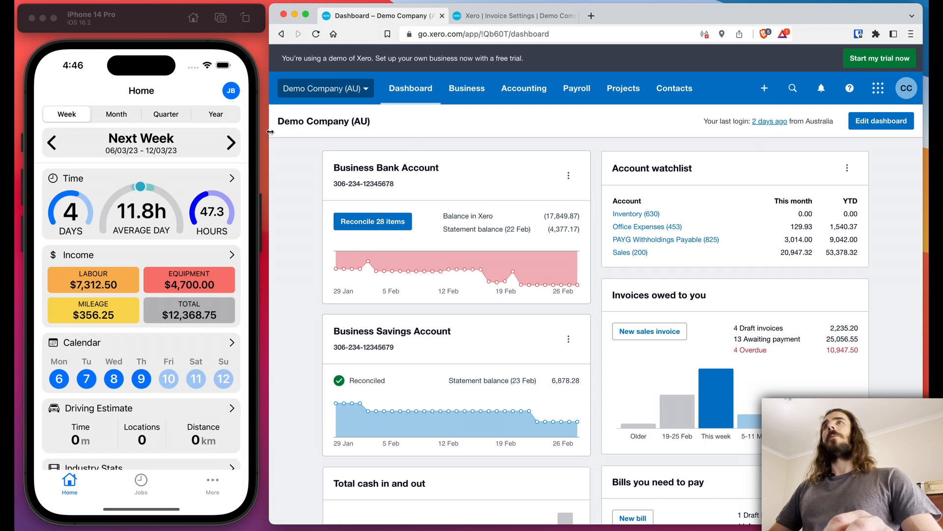
drag(278, 123, 392, 125)
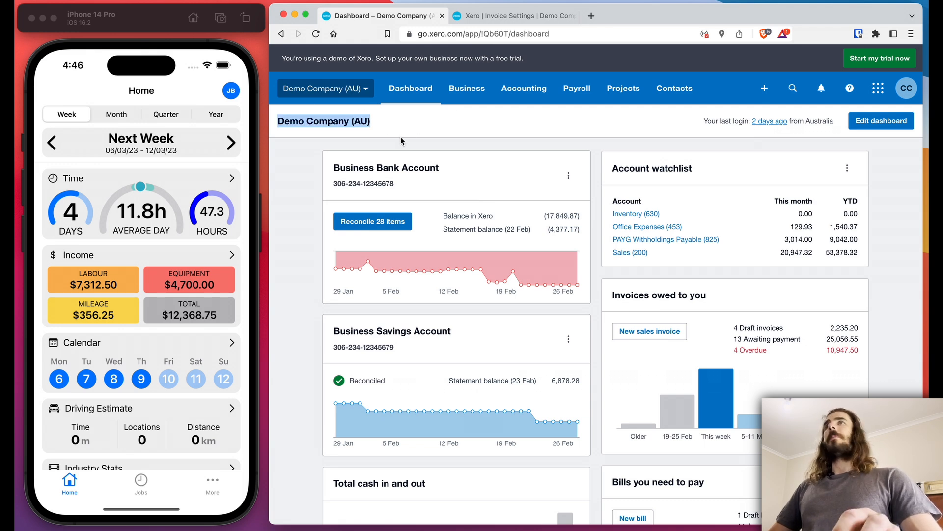
click(420, 123)
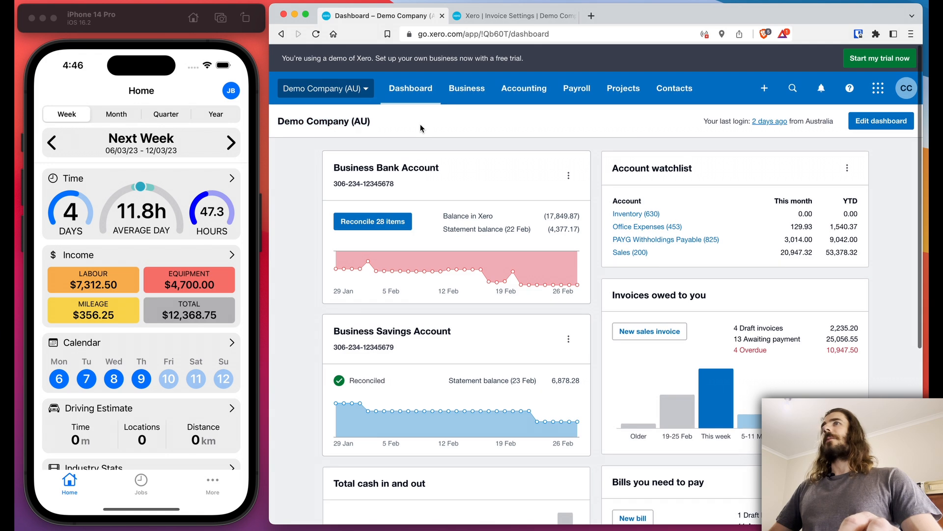
- Open the Crew Call TVC job for editing, check its client, role and rate, and save it
click(142, 482)
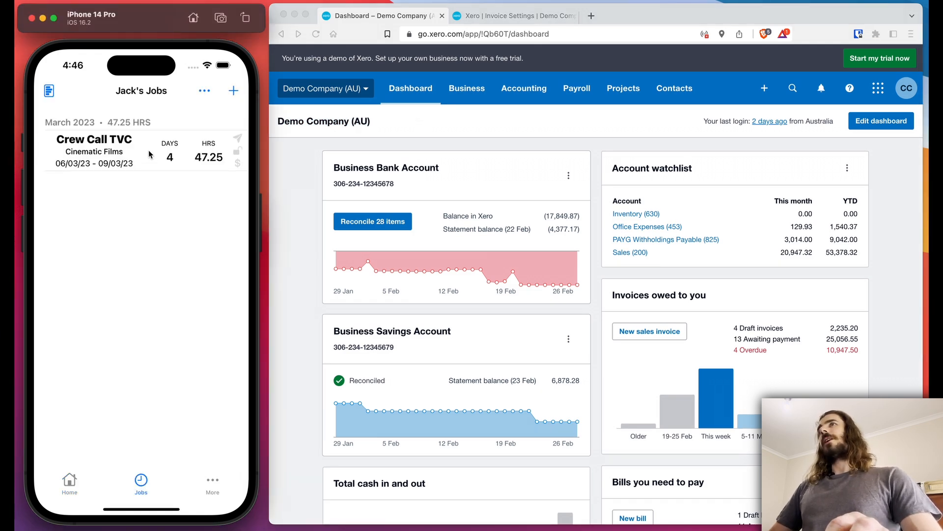
click(150, 154)
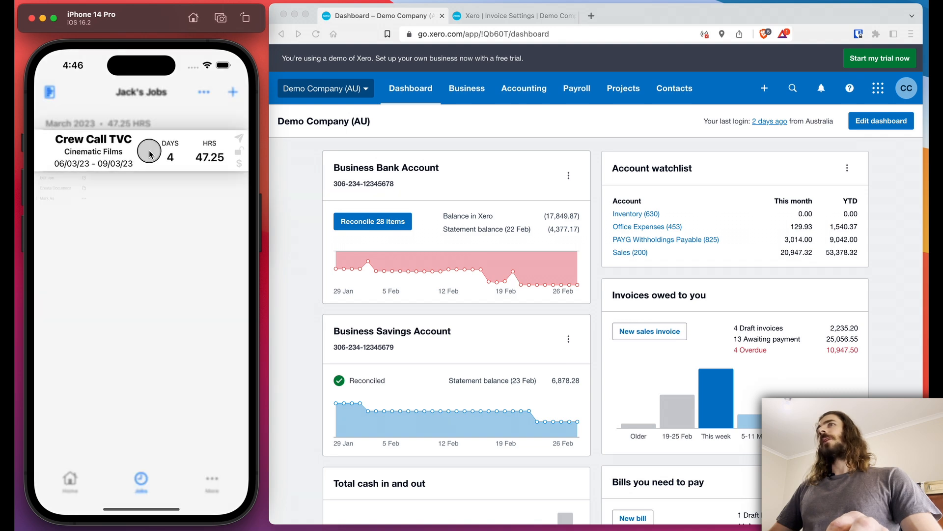
click(122, 186)
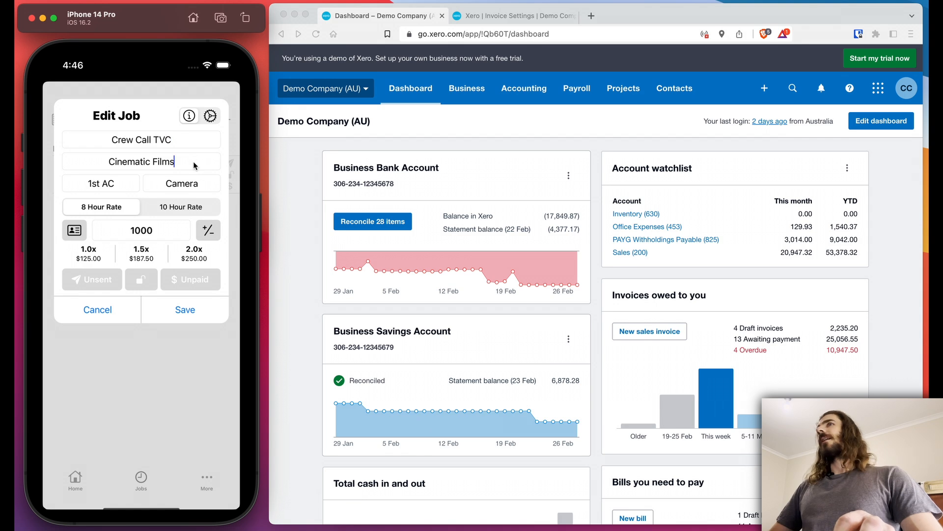
click(127, 186)
click(171, 233)
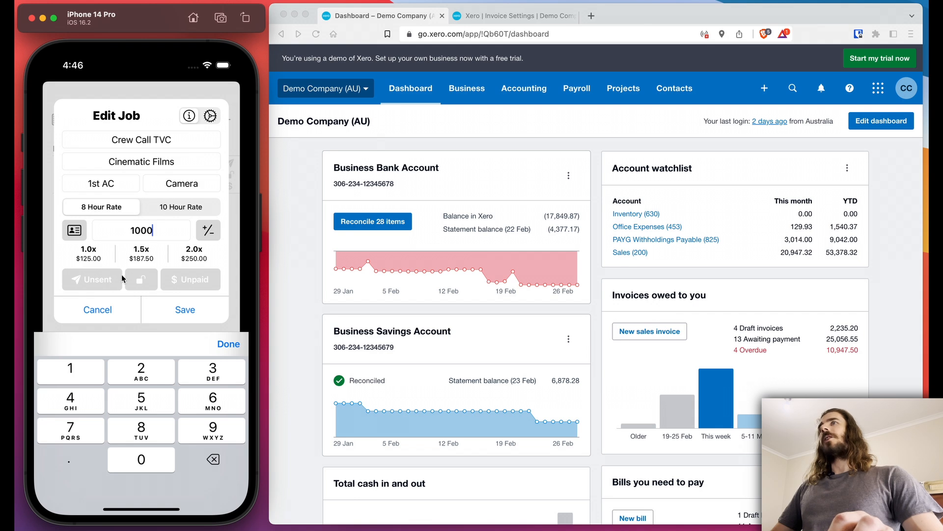
click(145, 255)
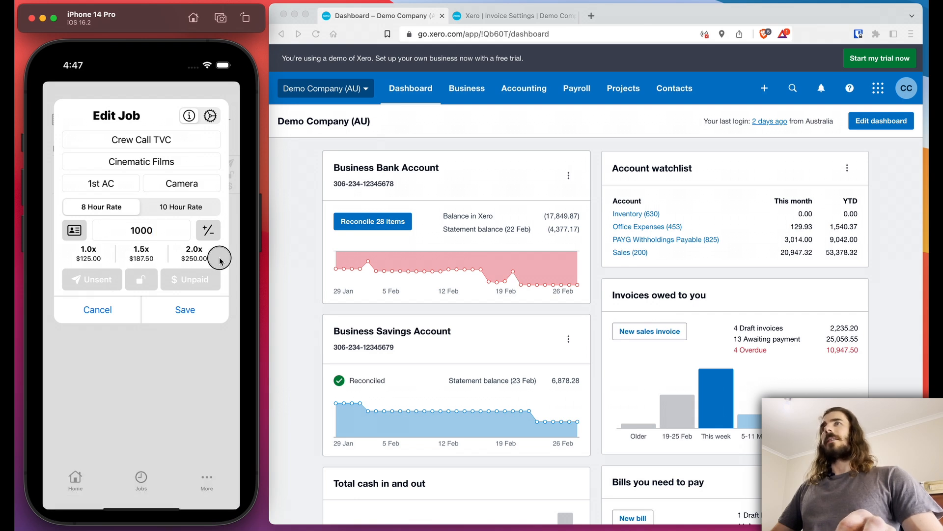
click(206, 312)
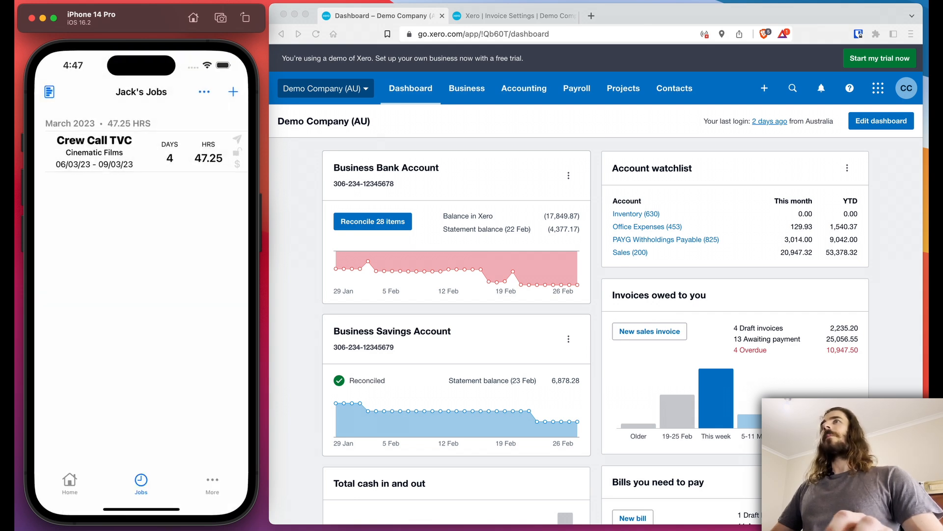
- Review the Crew Call TVC job's Shoot Day 01 labour times and the equipment assigned on Shoot Days 01 to 04
click(154, 153)
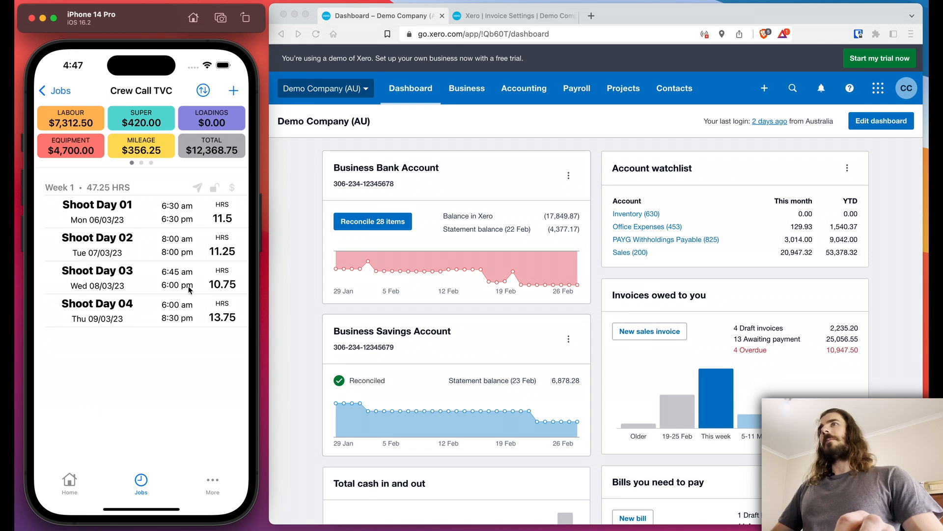
click(146, 218)
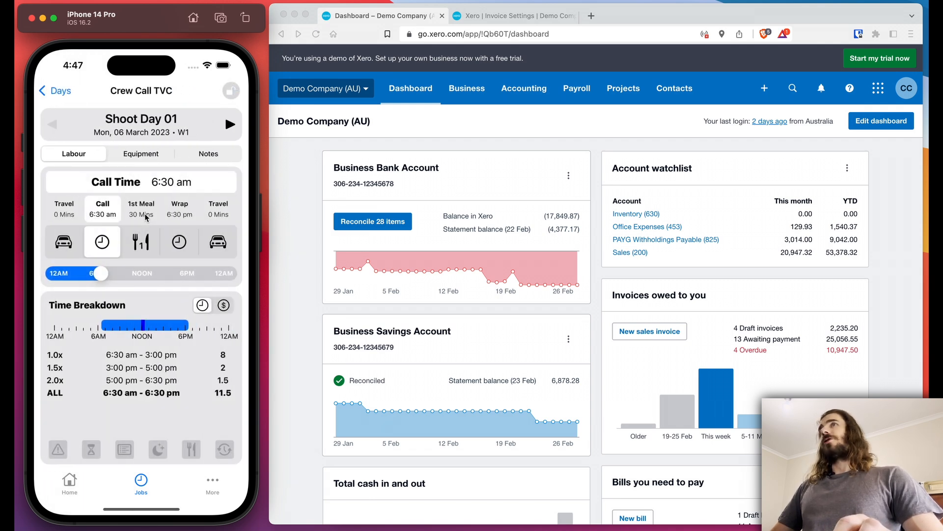
click(157, 153)
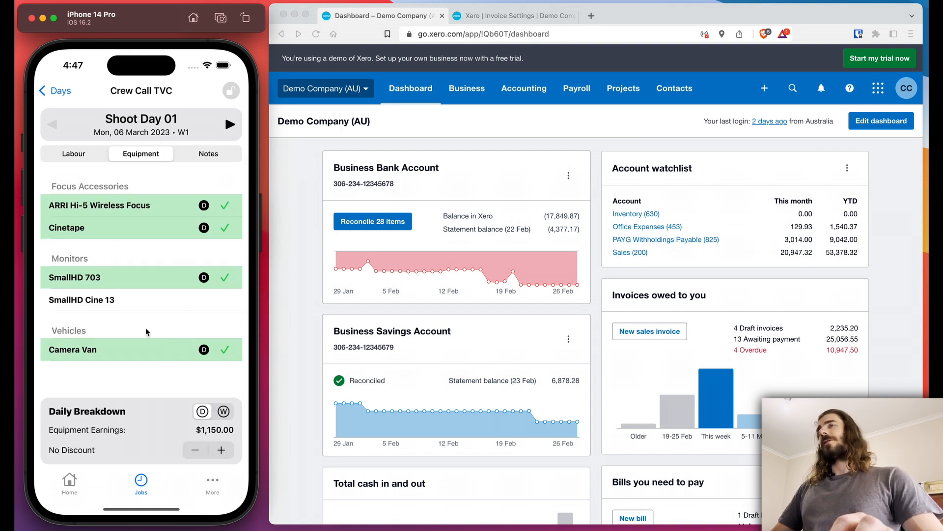
click(229, 124)
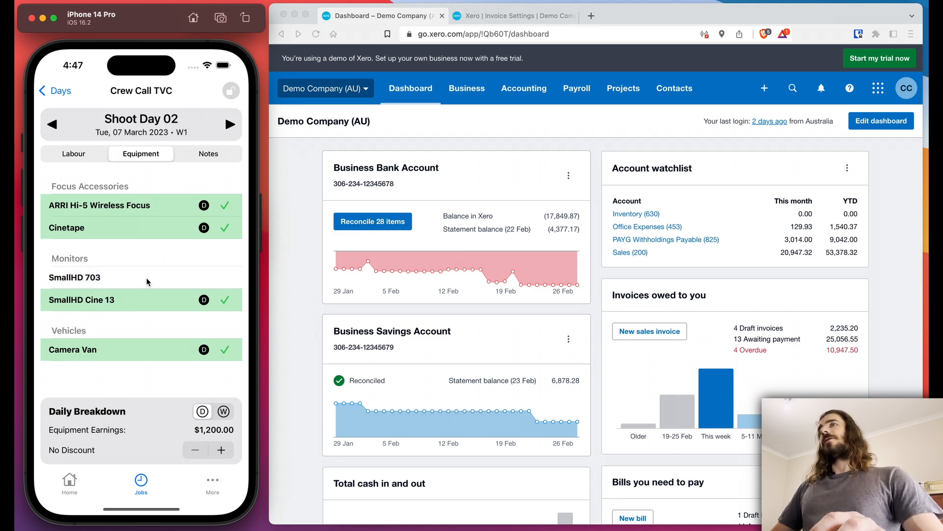
click(230, 125)
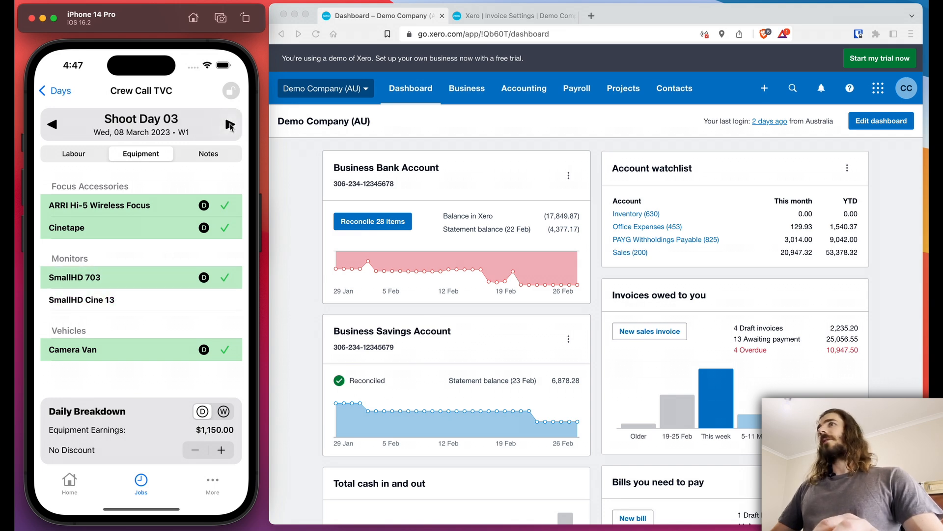
click(230, 125)
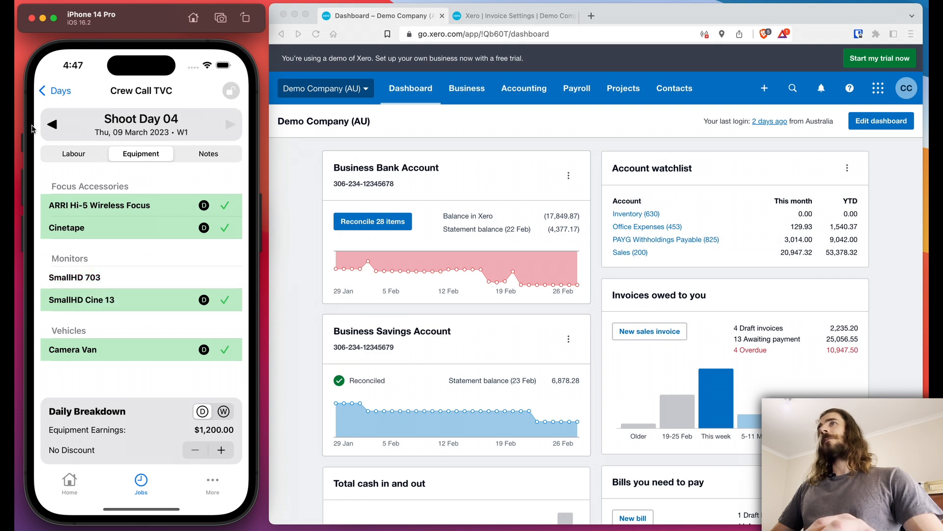
- Review the notes and logged mileage of the shoot days, including the mileage summaries for Shoot Days 02 and 03
click(222, 154)
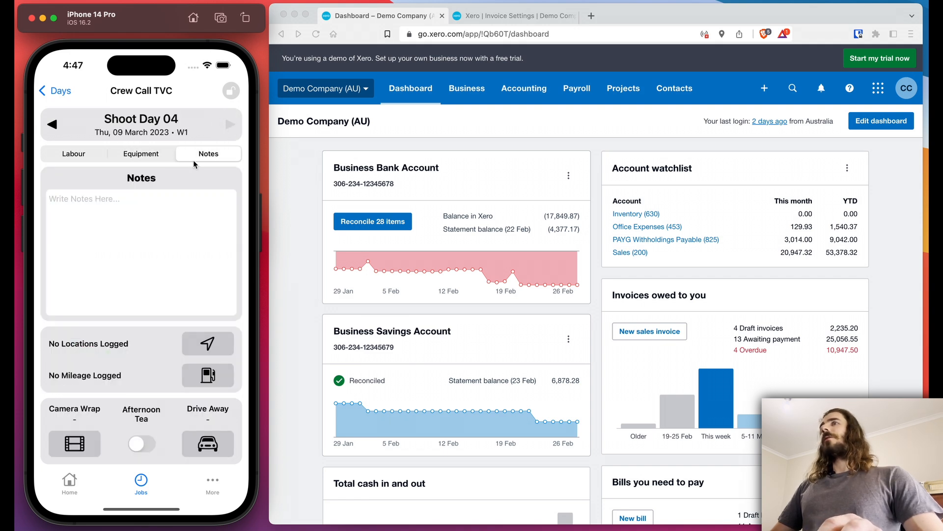
click(55, 126)
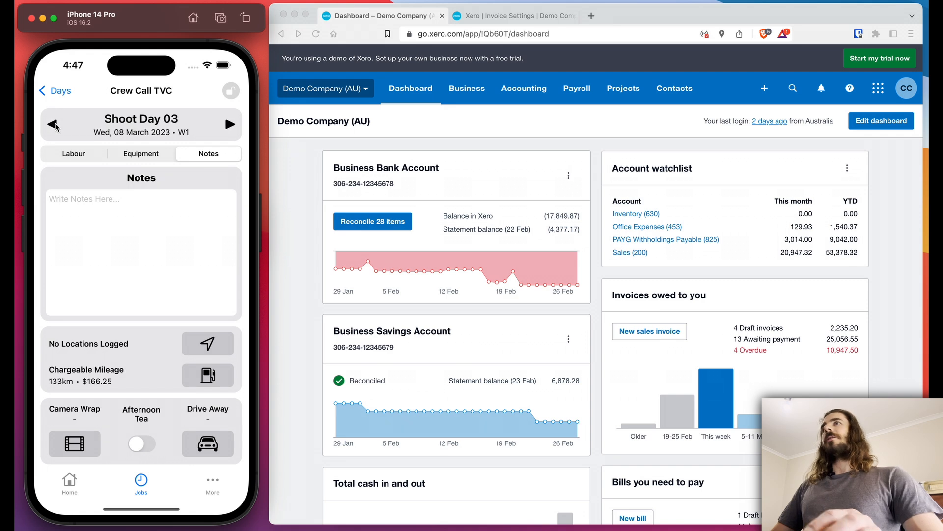
click(56, 126)
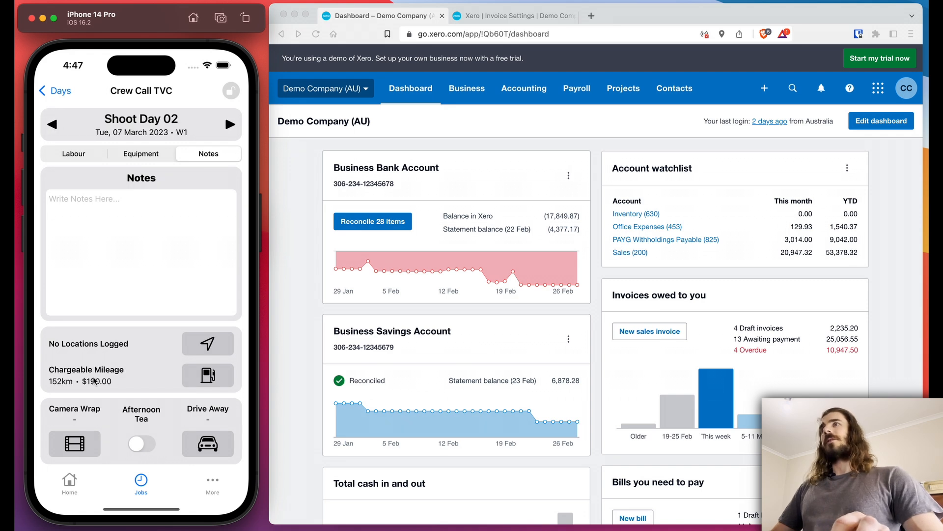
click(193, 382)
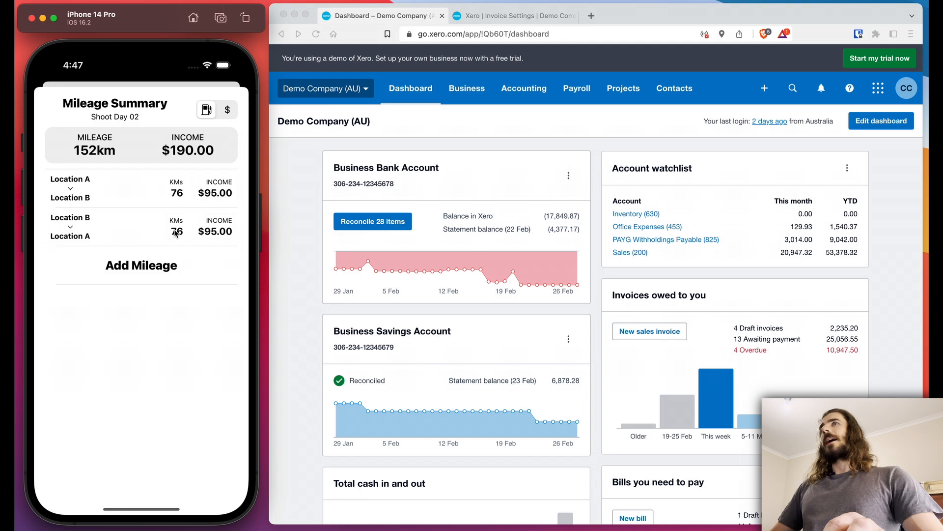
drag(173, 106, 204, 302)
click(230, 124)
click(212, 374)
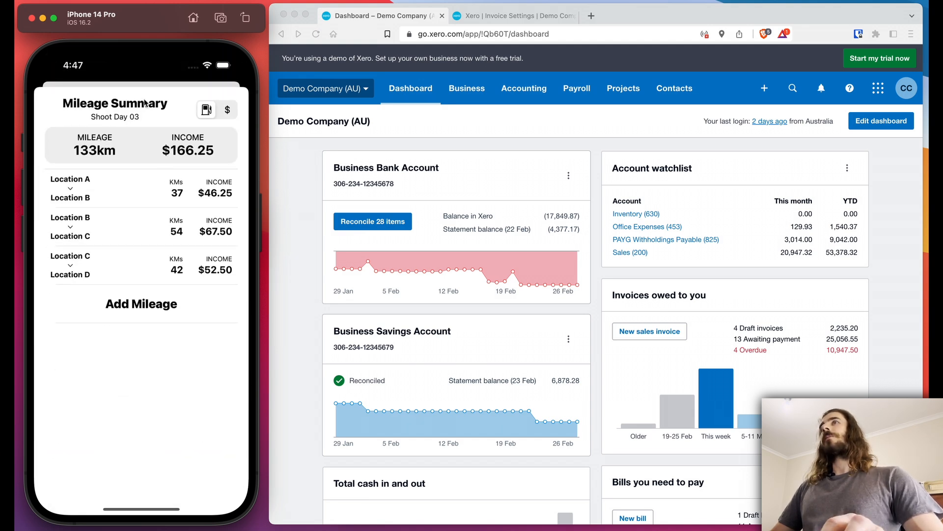
drag(143, 103, 130, 274)
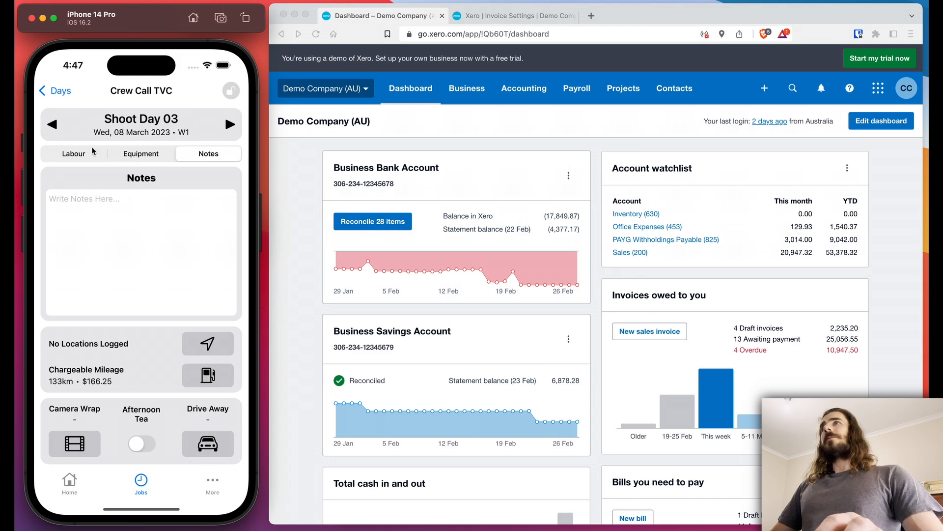
click(73, 155)
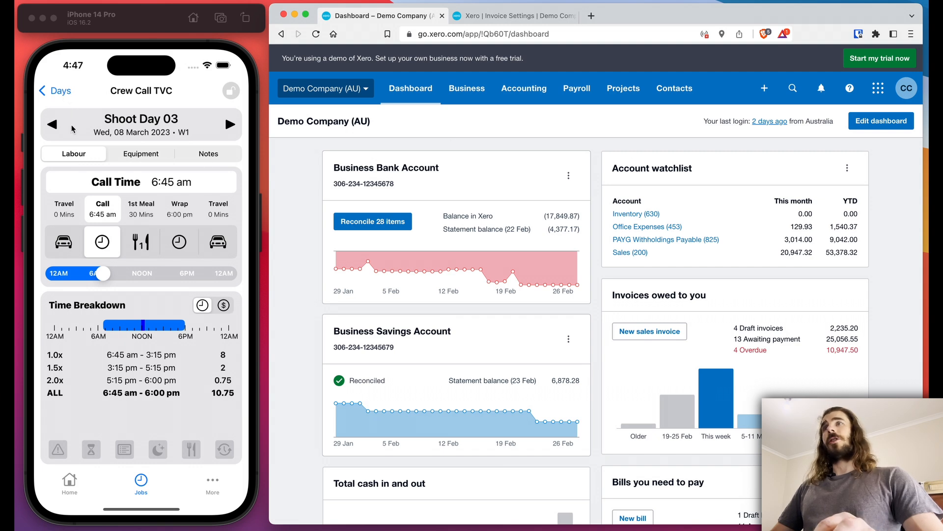
- Return to the jobs list, start creating a document for the Crew Call TVC job, and choose the CSV format
click(141, 486)
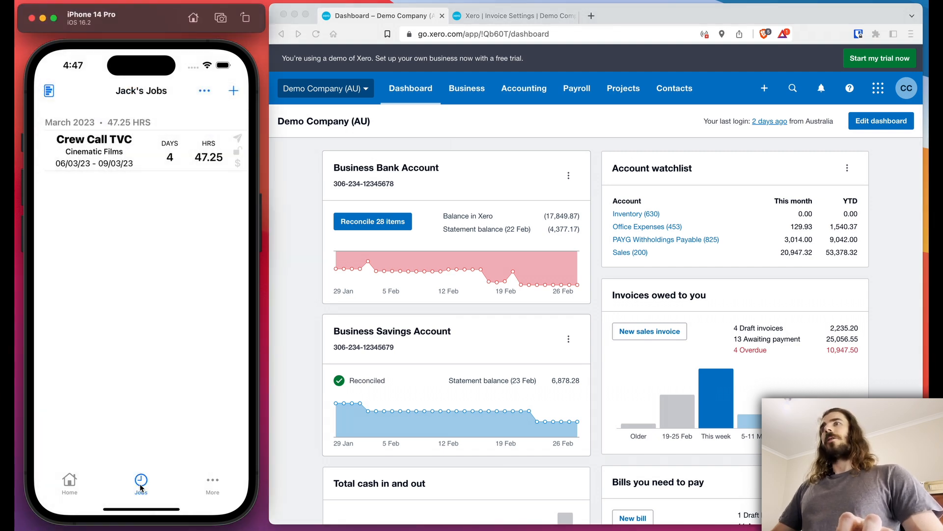
click(148, 150)
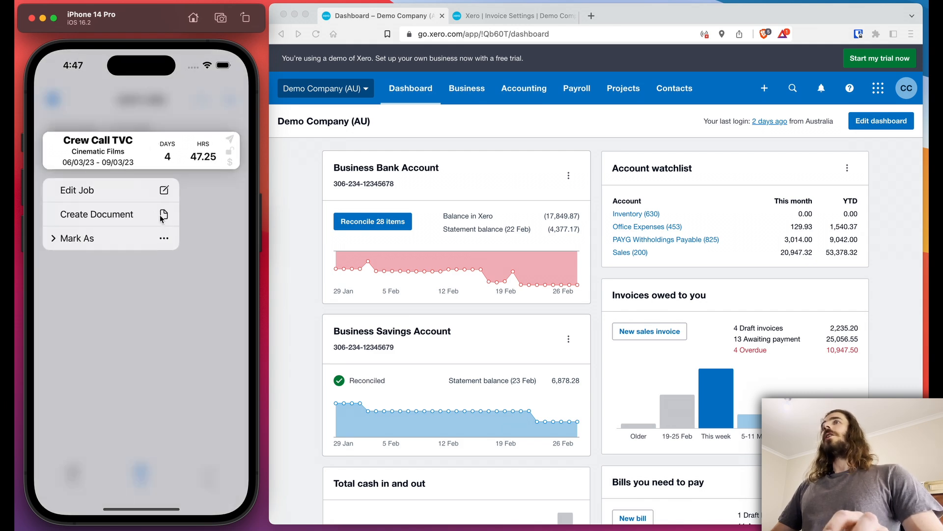
click(145, 217)
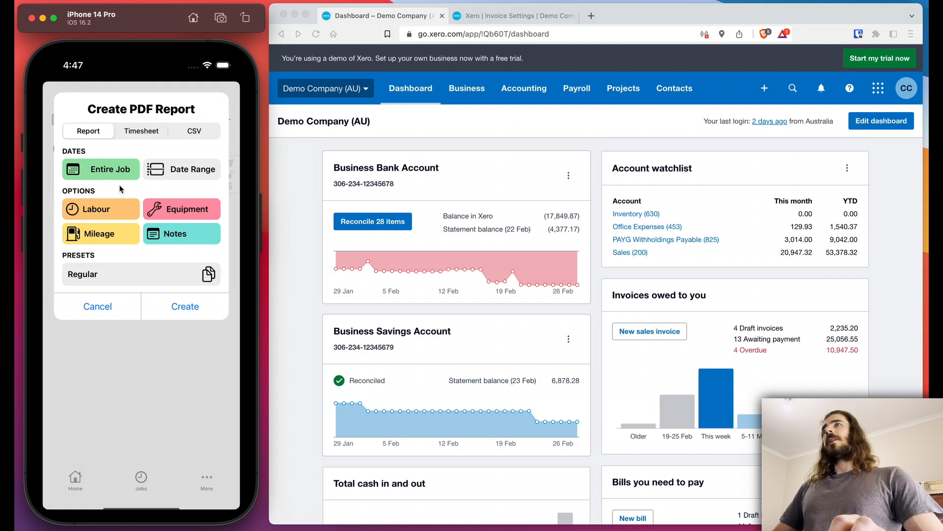
drag(90, 142, 149, 139)
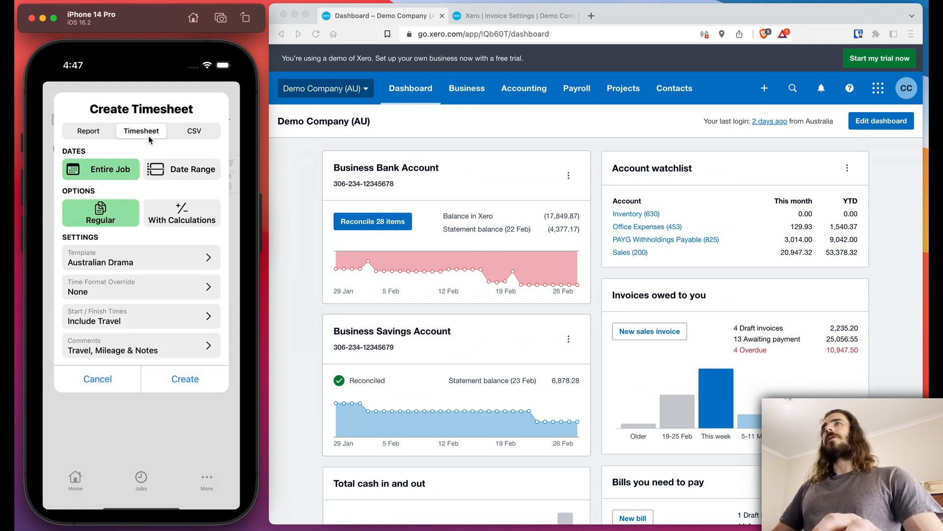
click(196, 130)
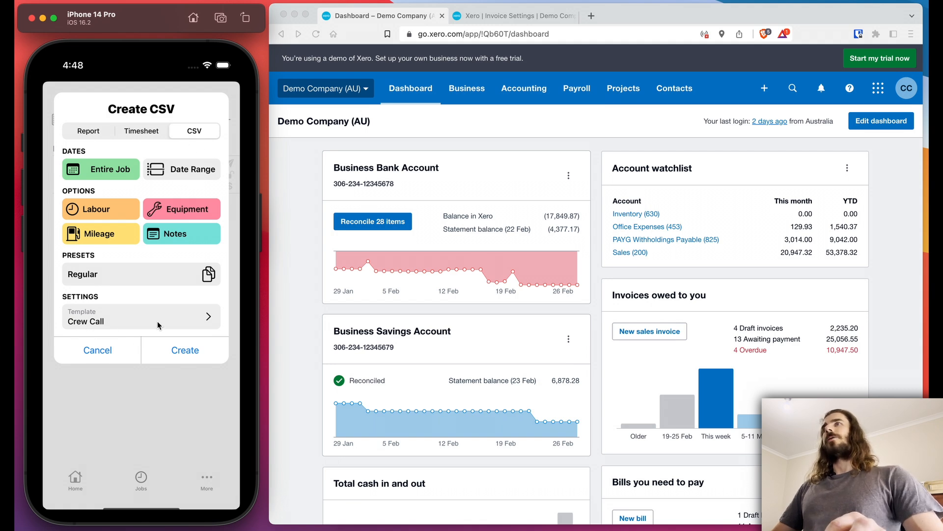
- Set the CSV template to Xero Accounting and create the file for the entire job
click(144, 319)
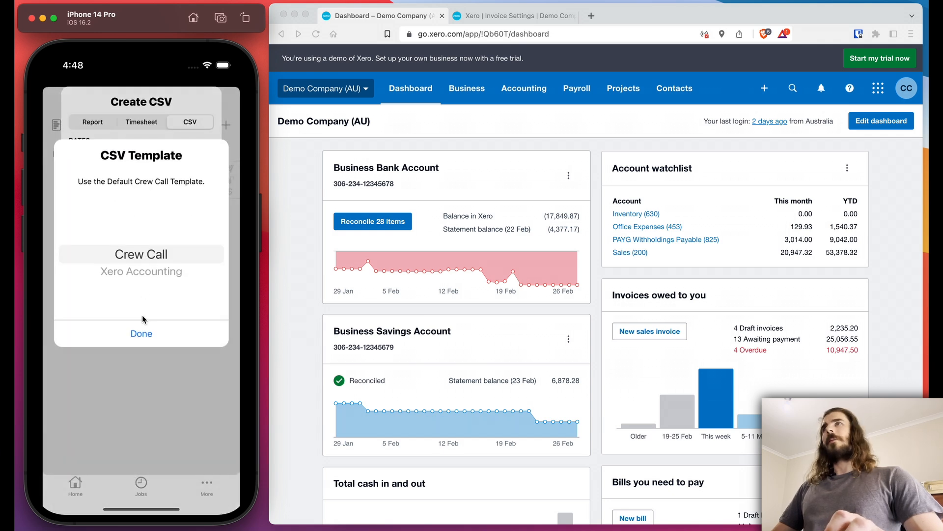
drag(174, 284, 173, 251)
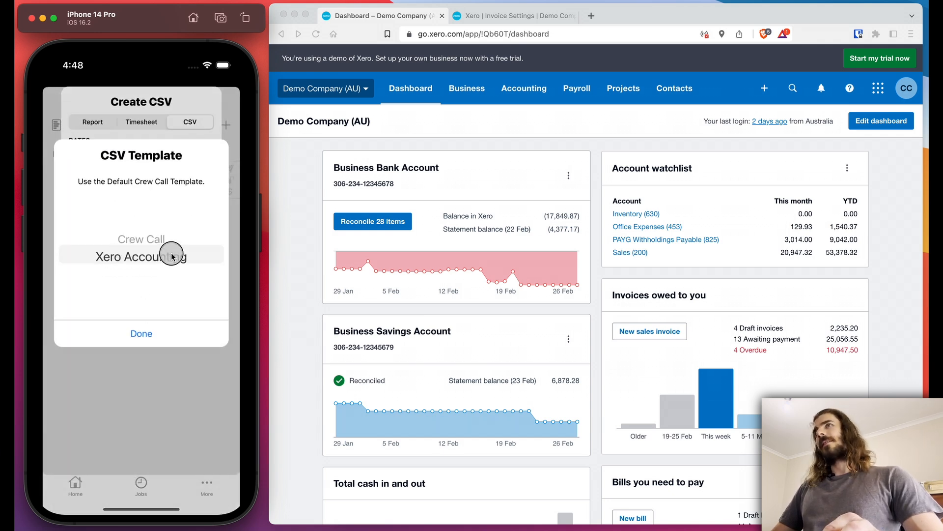
click(171, 337)
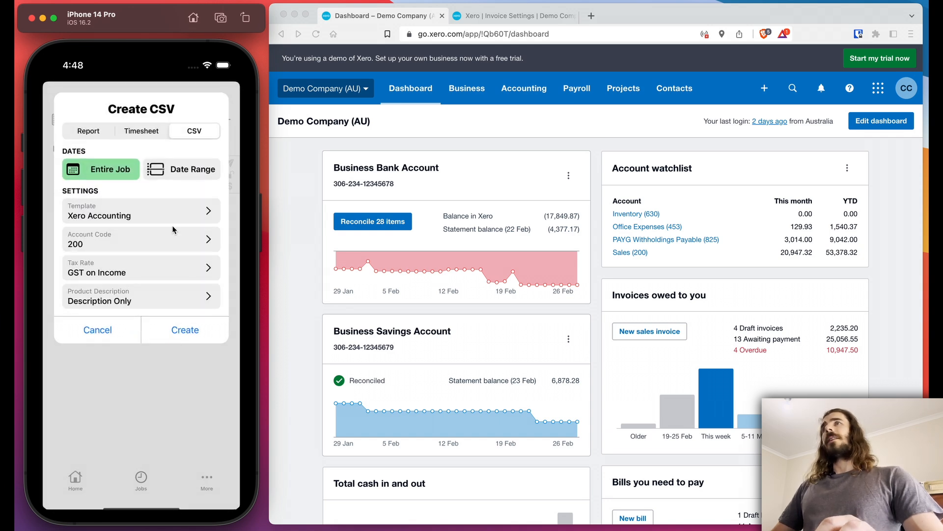
drag(104, 172, 127, 187)
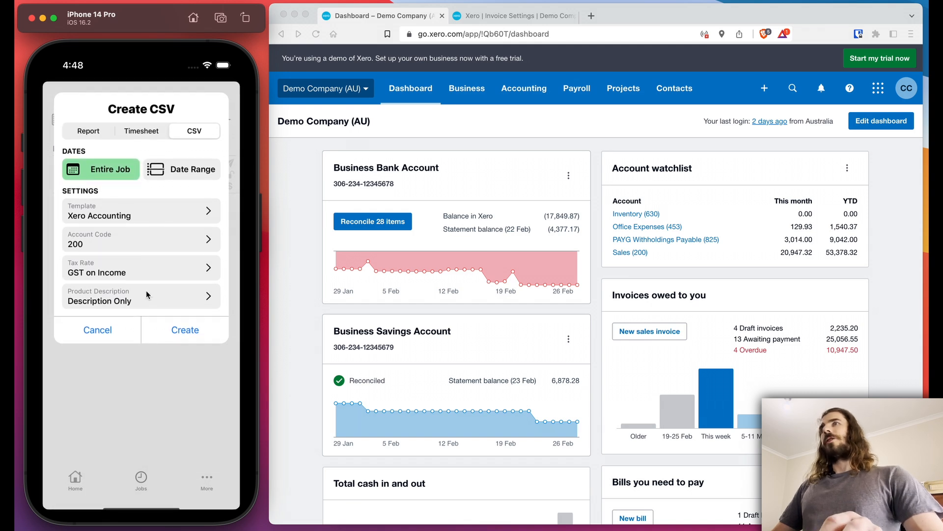
click(188, 332)
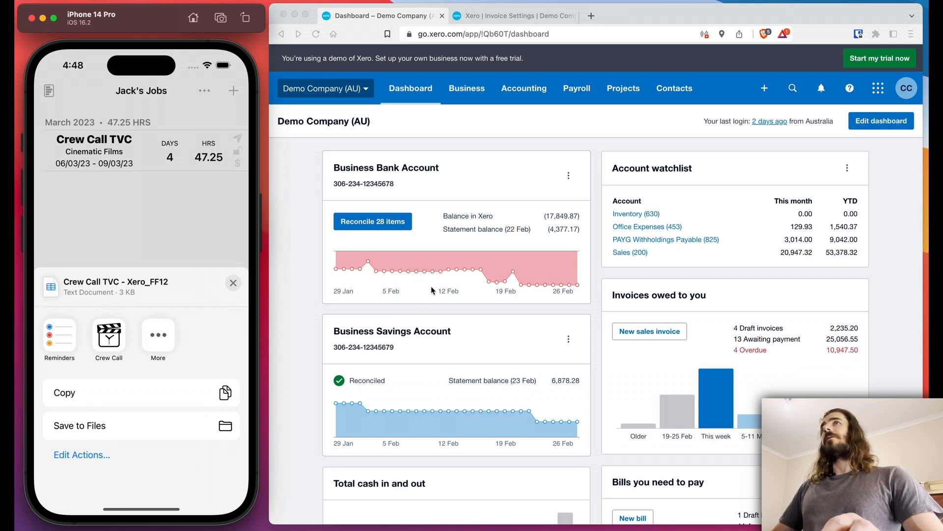
- Switch to Finder and move Crew Call TVC - Xero_FF12.csv from the tmp folder into the Demo folder, replacing the older copy
click(461, 122)
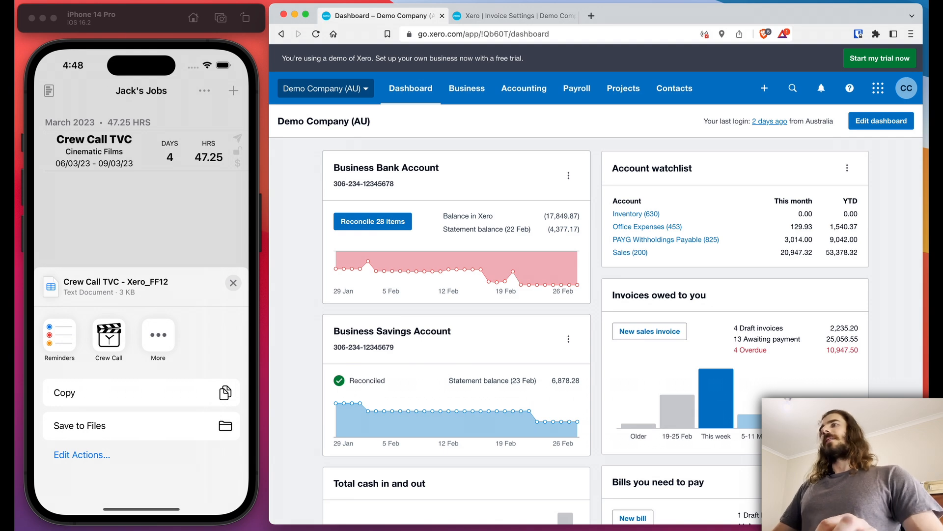
key(super+Tab)
click(527, 101)
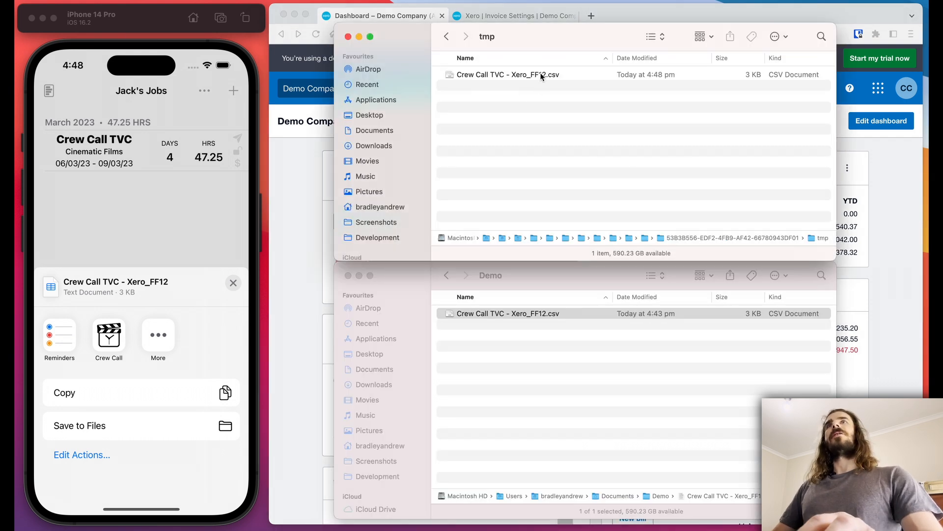
click(547, 75)
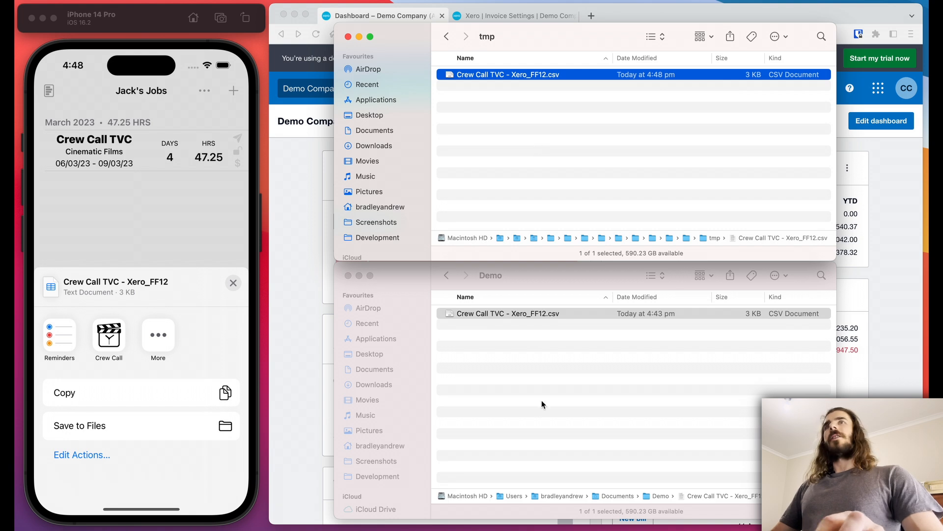
click(556, 375)
click(556, 374)
key(alt+super+v)
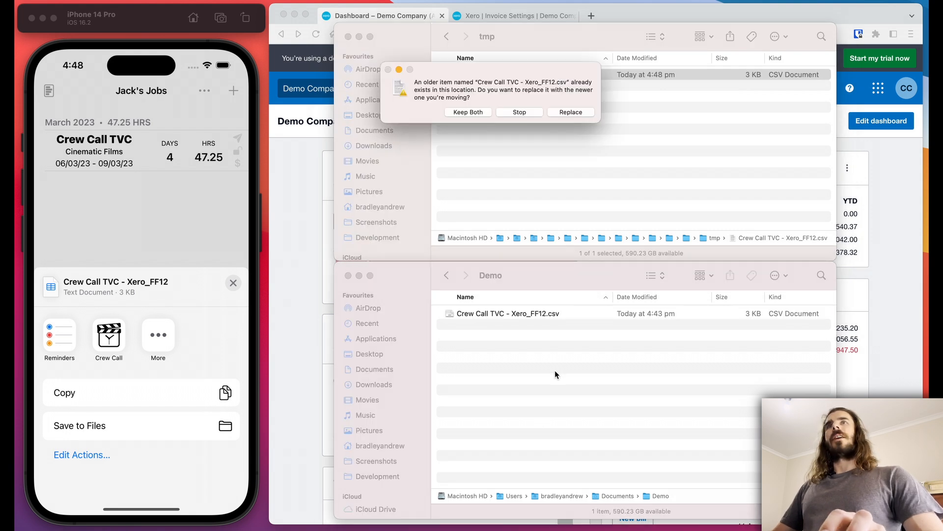
click(556, 114)
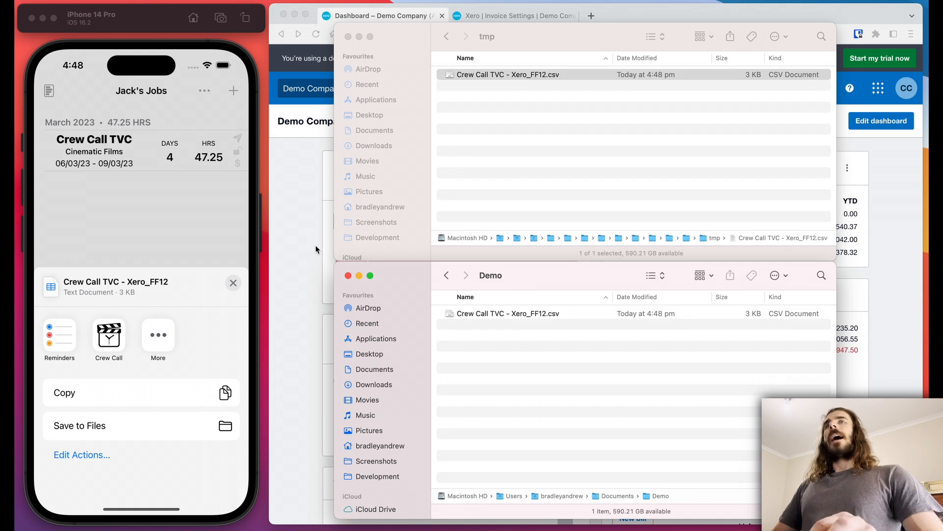
click(491, 315)
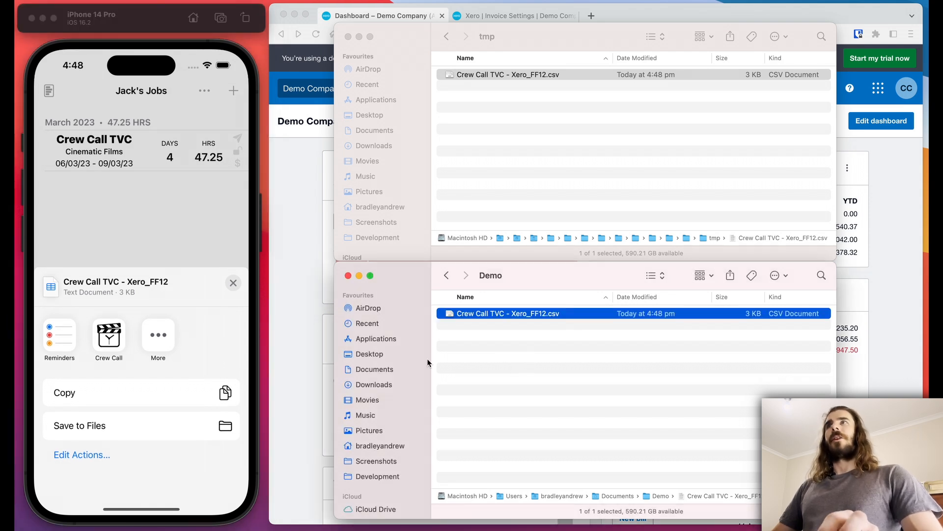
- Dismiss the file sharing options in the phone simulator, switch to Xero, and open the import page for sales invoices
click(236, 286)
click(297, 224)
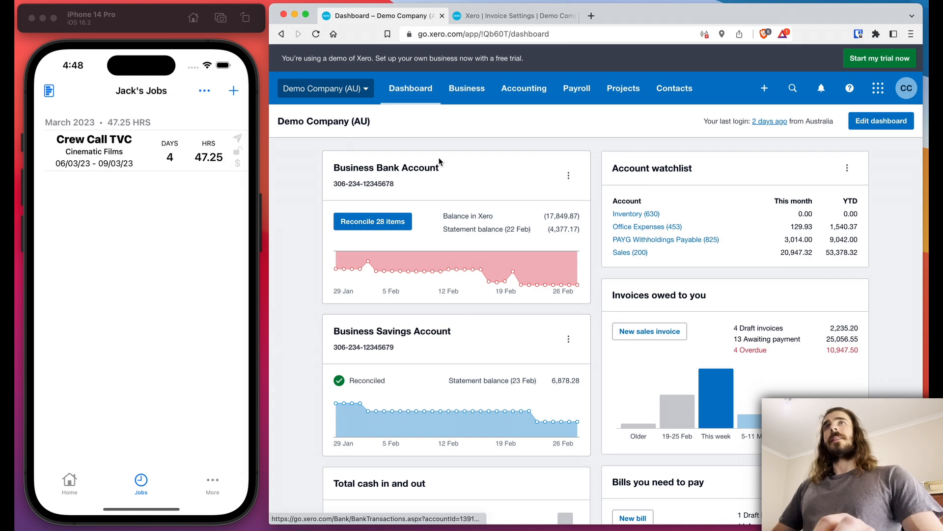
click(469, 91)
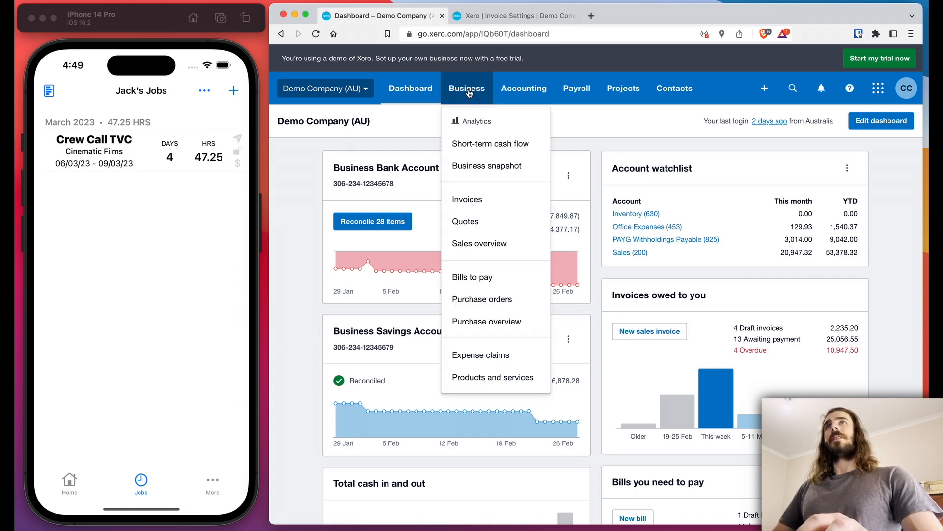
click(493, 199)
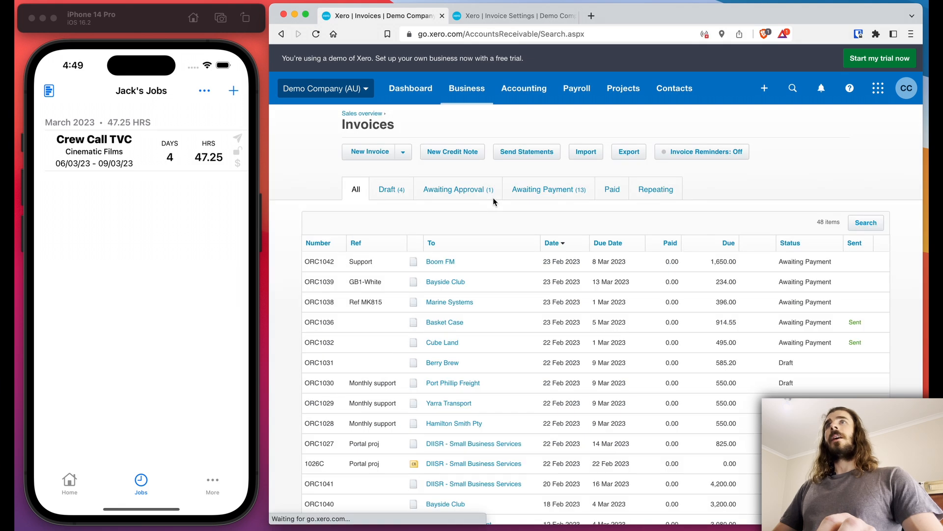
click(592, 154)
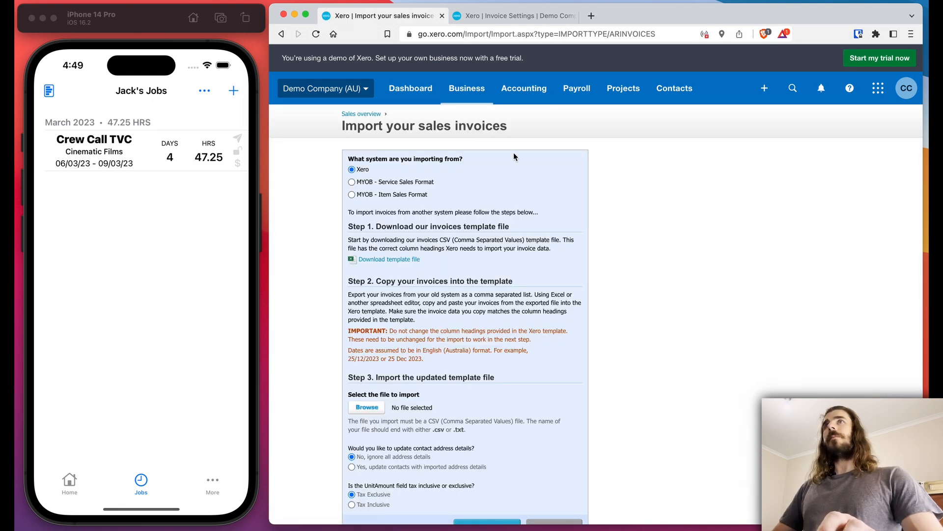
- Select Crew Call TVC - Xero_FF12.csv from the Demo folder as the import file and submit it for import
scroll(545, 199, down, 1)
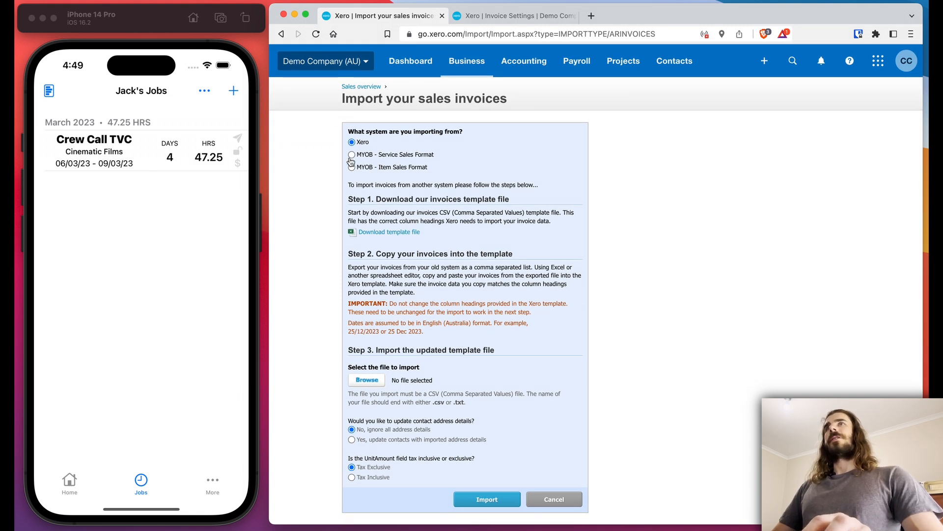
click(367, 379)
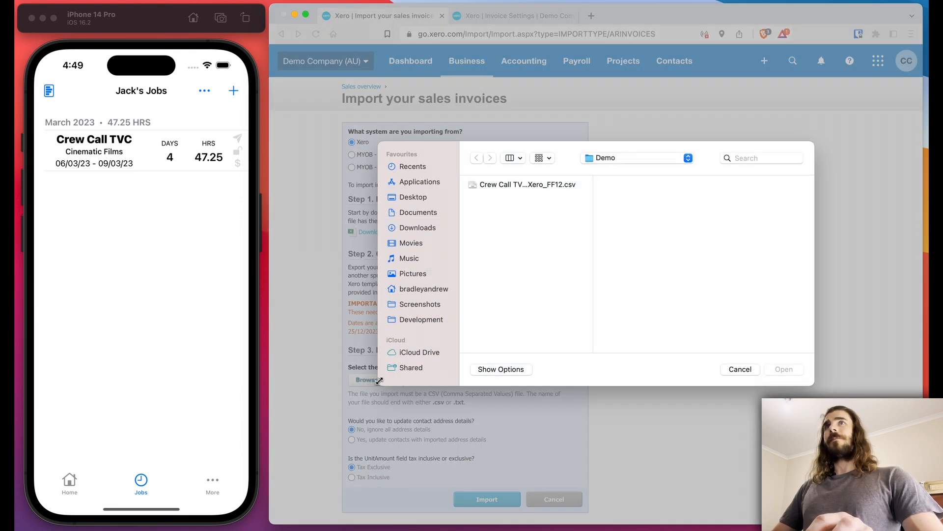
click(560, 184)
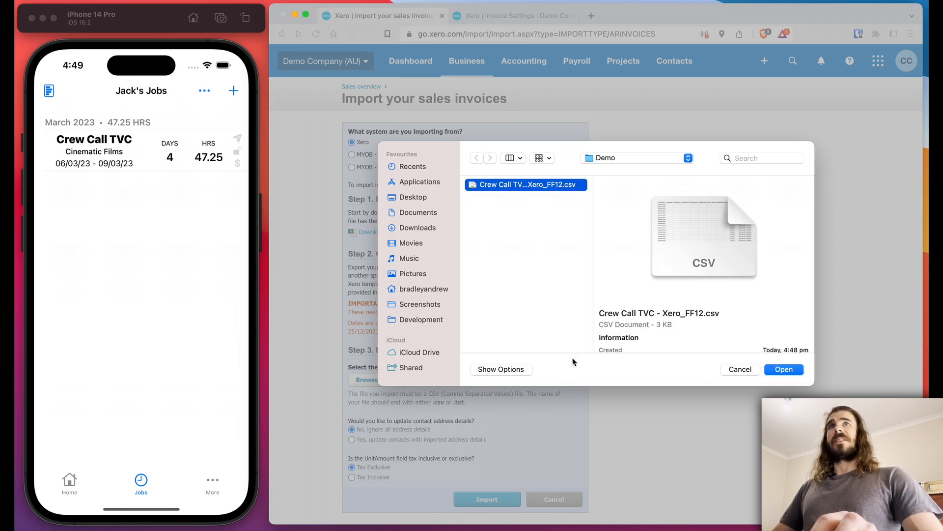
click(784, 369)
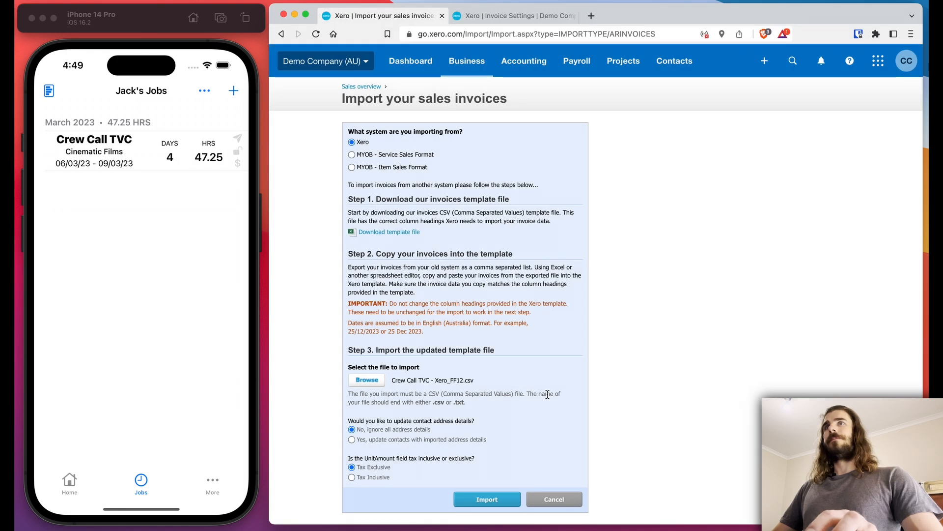
click(487, 500)
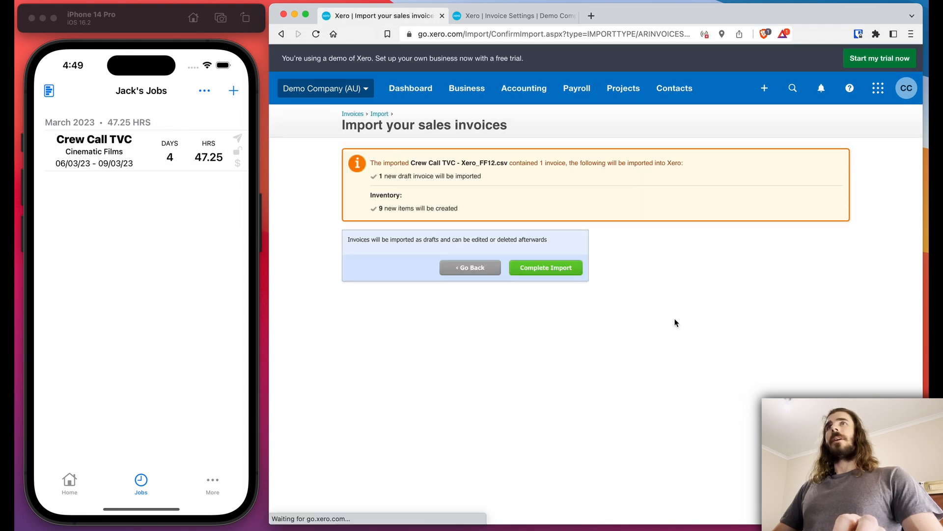
- Check the draft invoice and inventory items listed in the import summary and complete the import
drag(369, 175, 506, 183)
drag(369, 208, 476, 209)
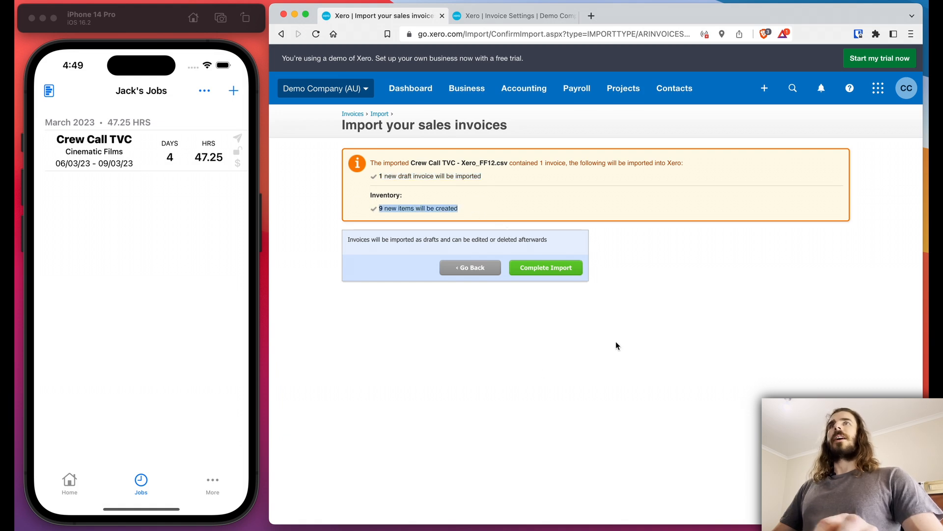
click(575, 268)
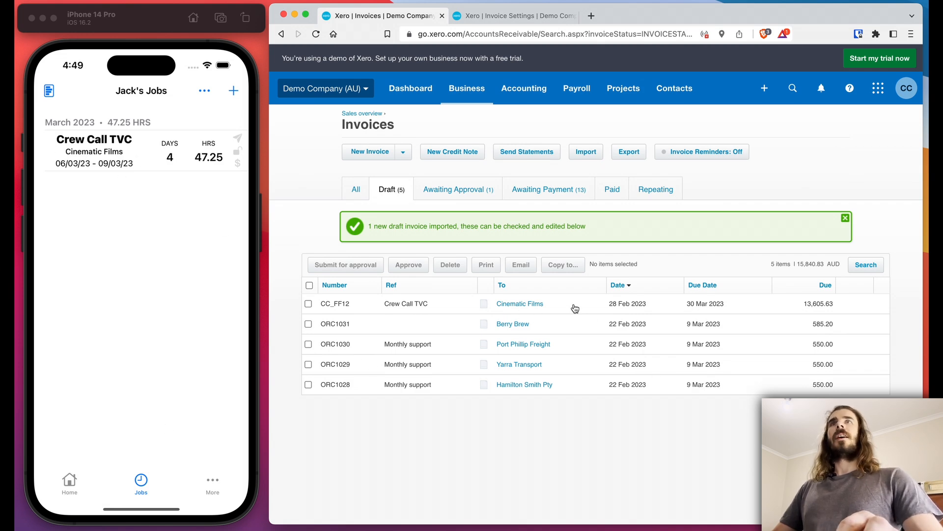
- Open the imported Cinematic Films draft invoice and review its labour, equipment and mileage line items
key(super+r)
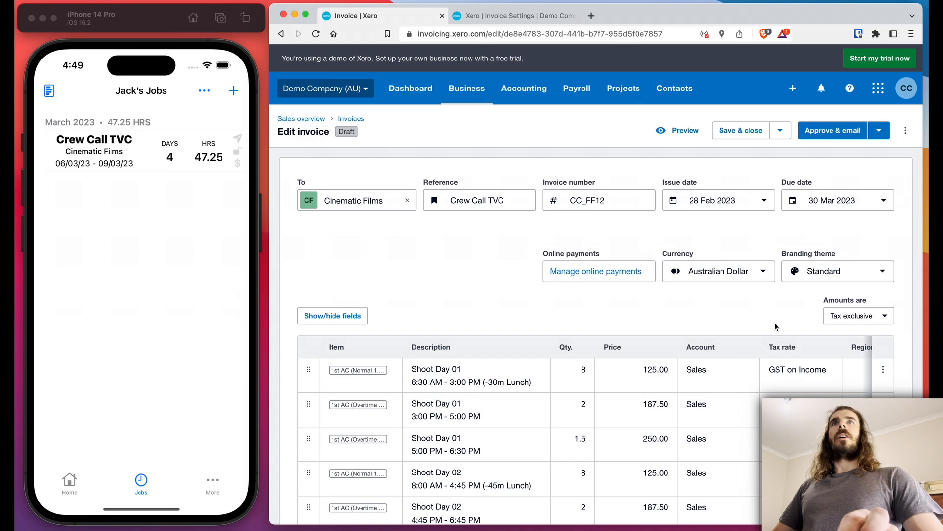
scroll(775, 327, down, 5)
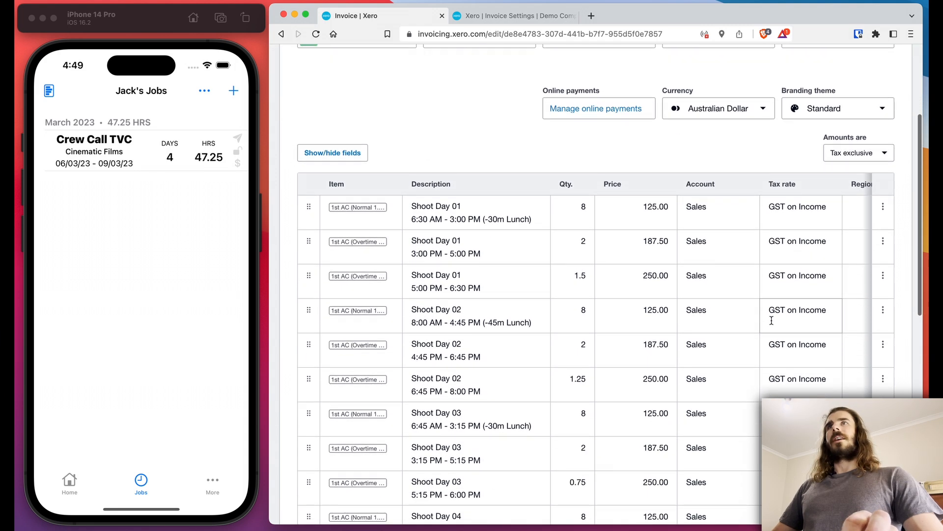
scroll(771, 320, down, 4)
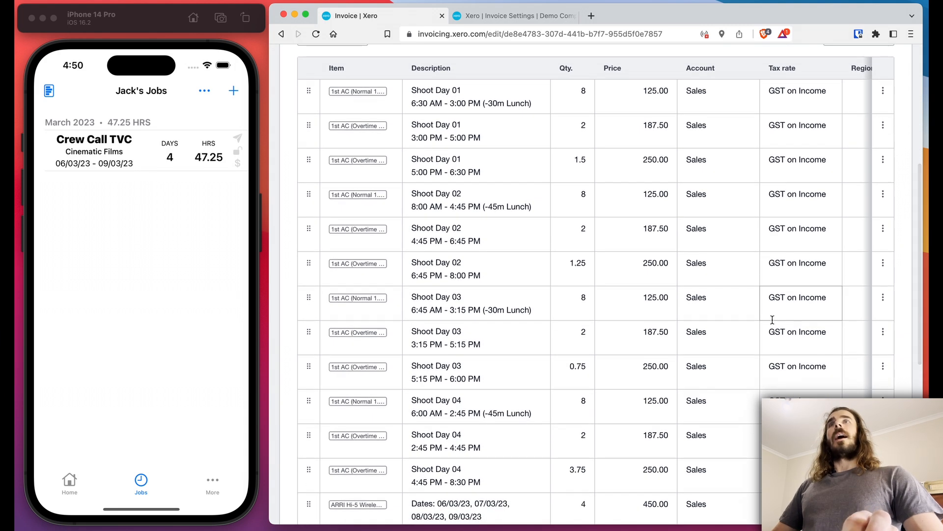
scroll(772, 319, down, 1)
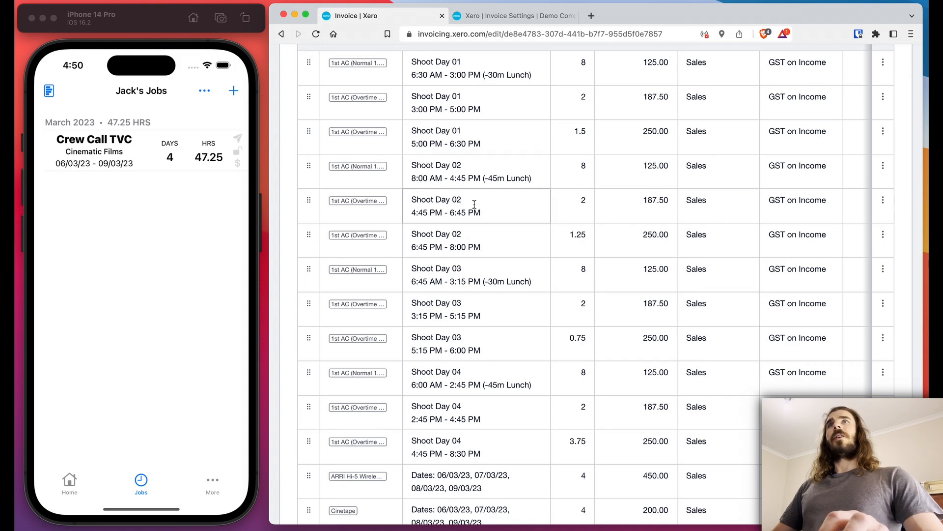
scroll(555, 310, down, 4)
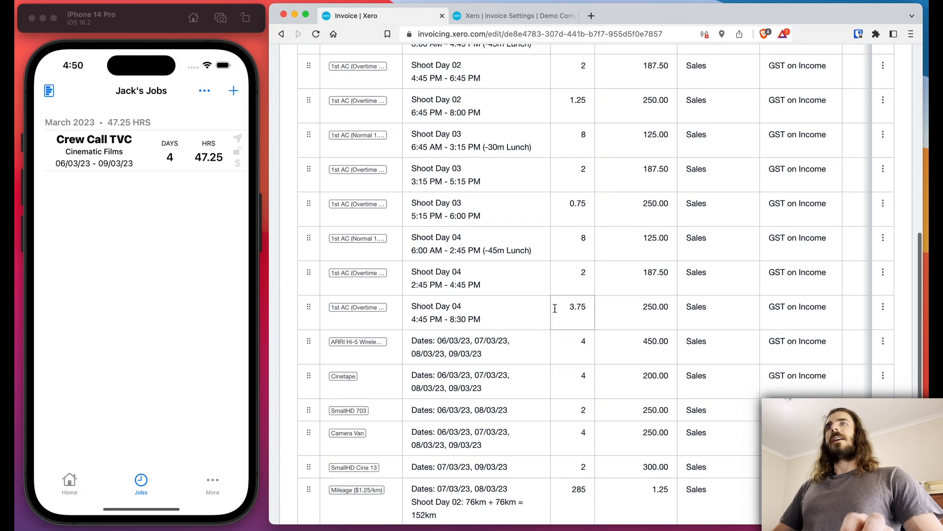
scroll(555, 309, down, 3)
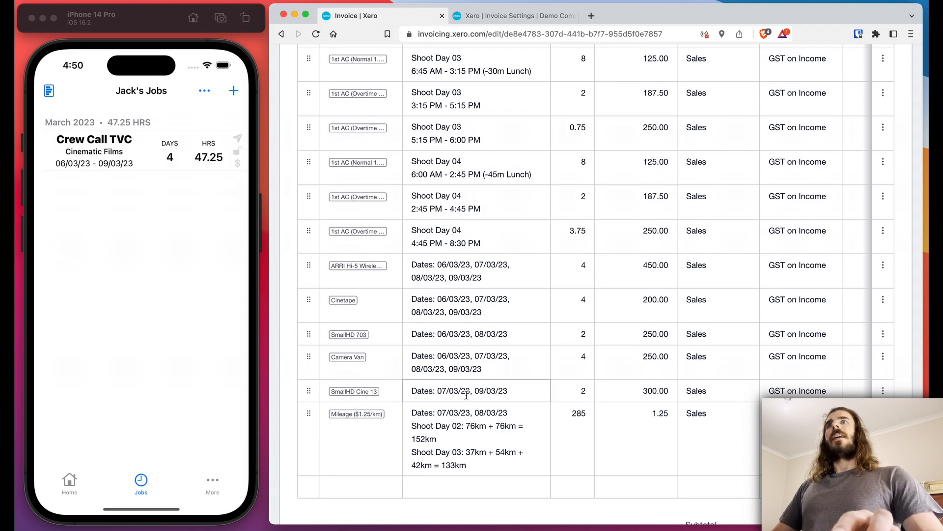
scroll(546, 440, down, 1)
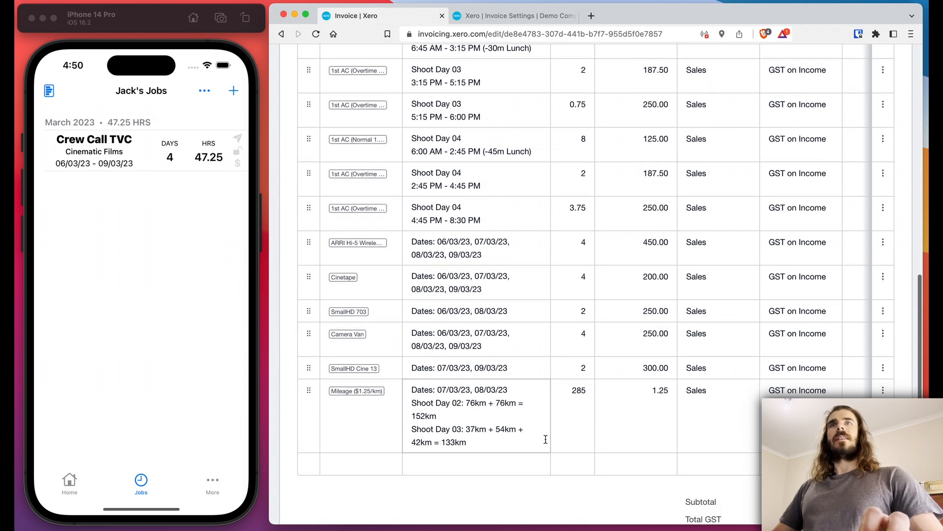
scroll(545, 439, up, 10)
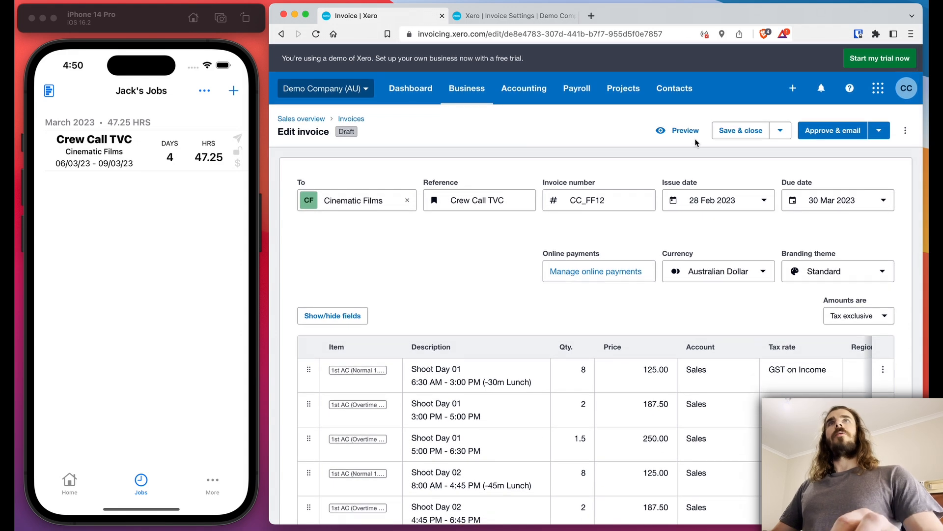
- Preview the invoice and compare its labour item codes with the role and department in the Crew Call TVC job details
click(686, 131)
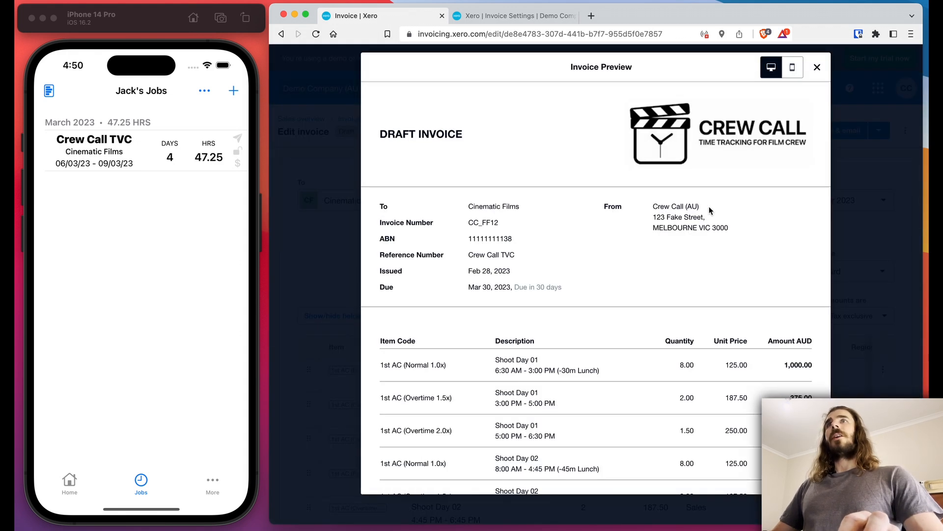
scroll(754, 222, down, 8)
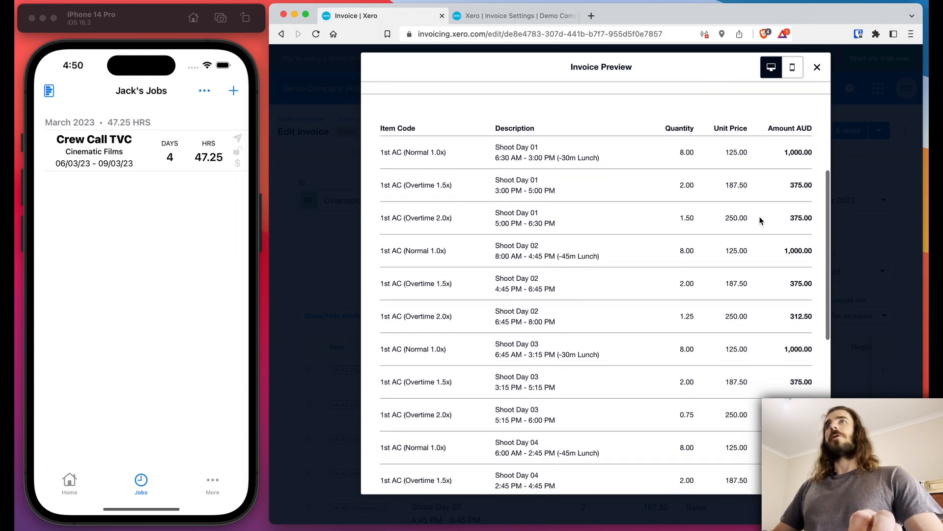
drag(134, 156, 120, 191)
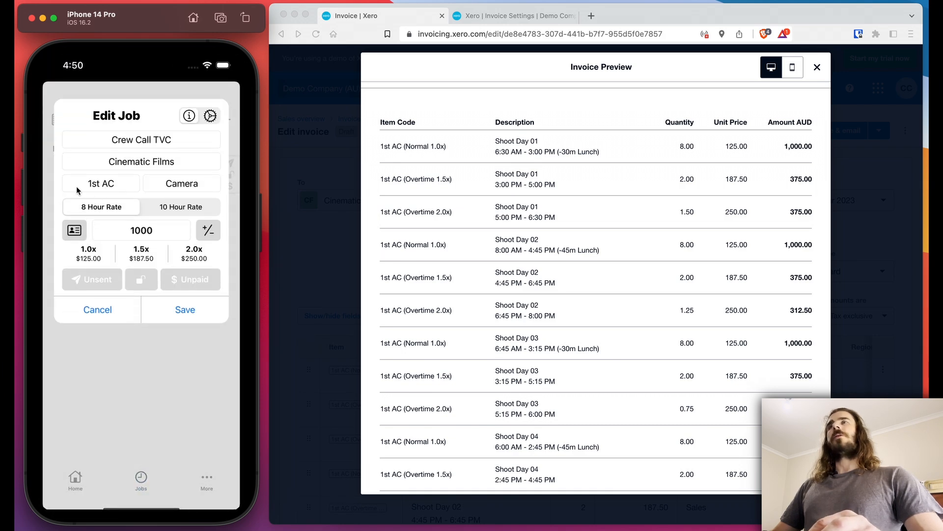
click(126, 185)
click(209, 184)
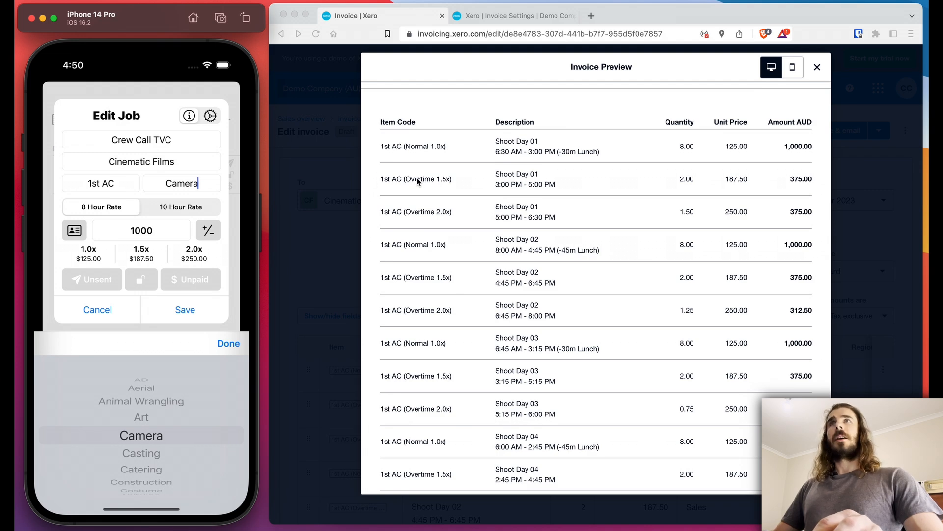
- Examine the shoot-day labour, equipment and mileage lines in the invoice preview, including the dates listed for mileage
scroll(522, 243, down, 1)
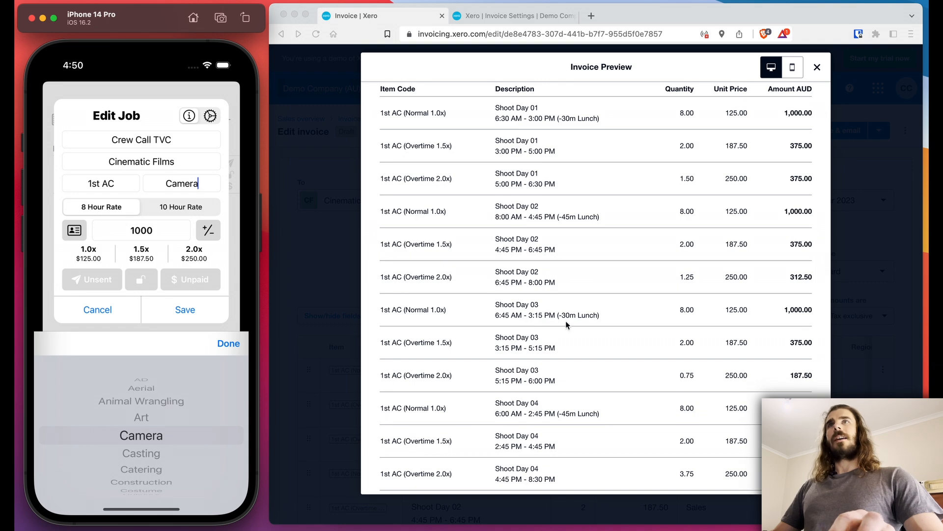
scroll(567, 325, down, 3)
scroll(463, 291, down, 1)
scroll(463, 291, down, 4)
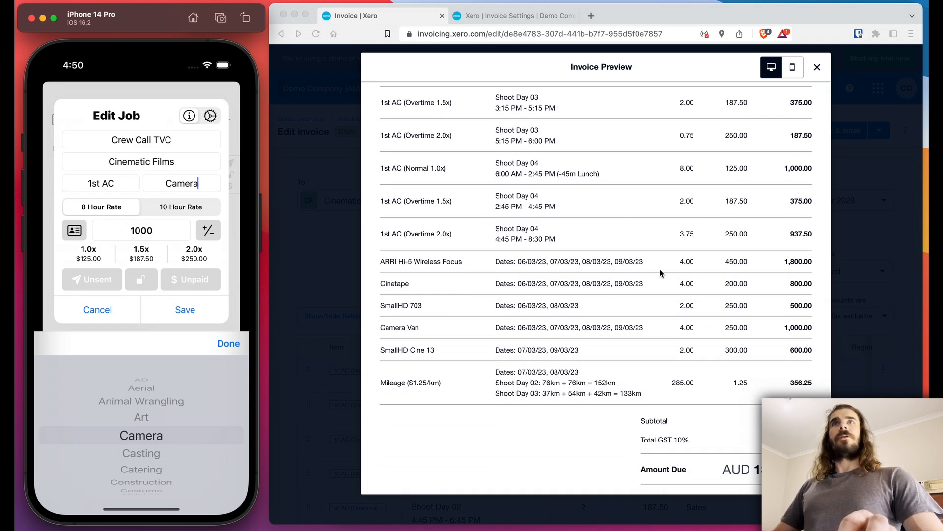
scroll(598, 299, down, 1)
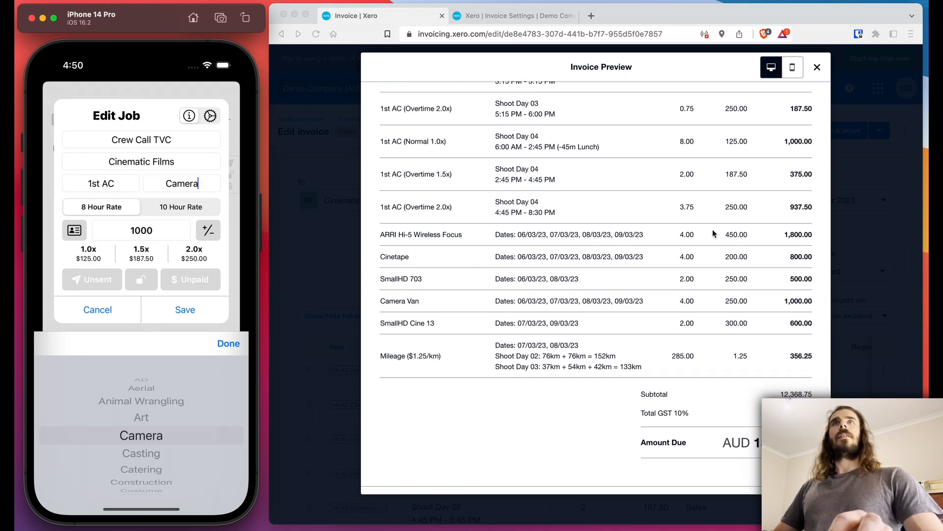
click(680, 239)
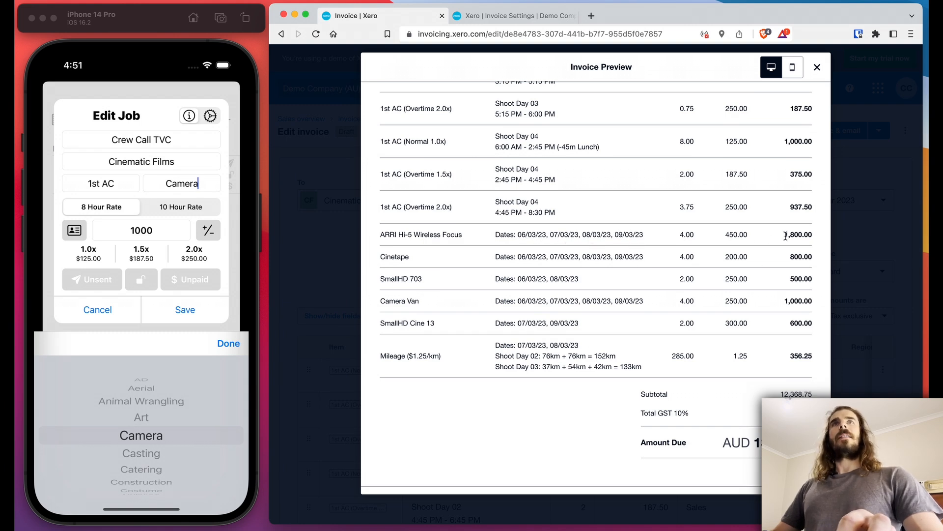
scroll(585, 285, down, 1)
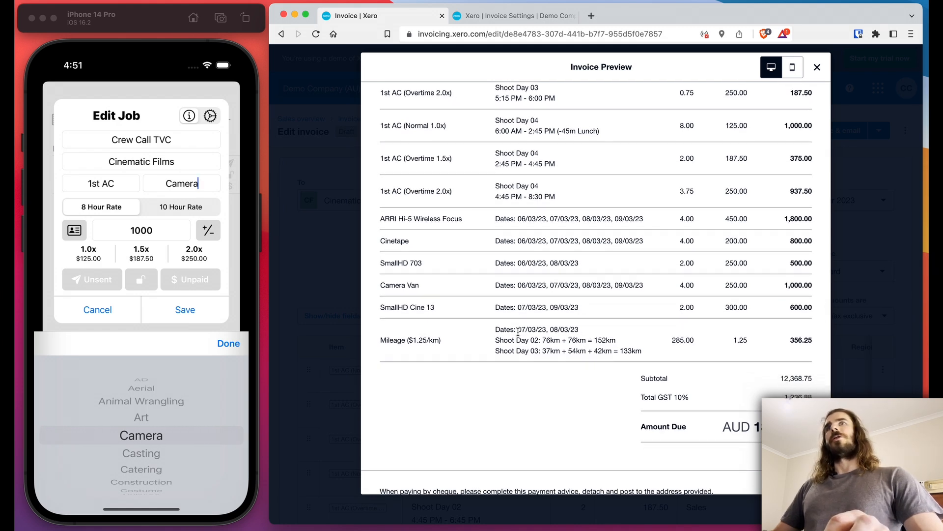
drag(517, 329, 596, 329)
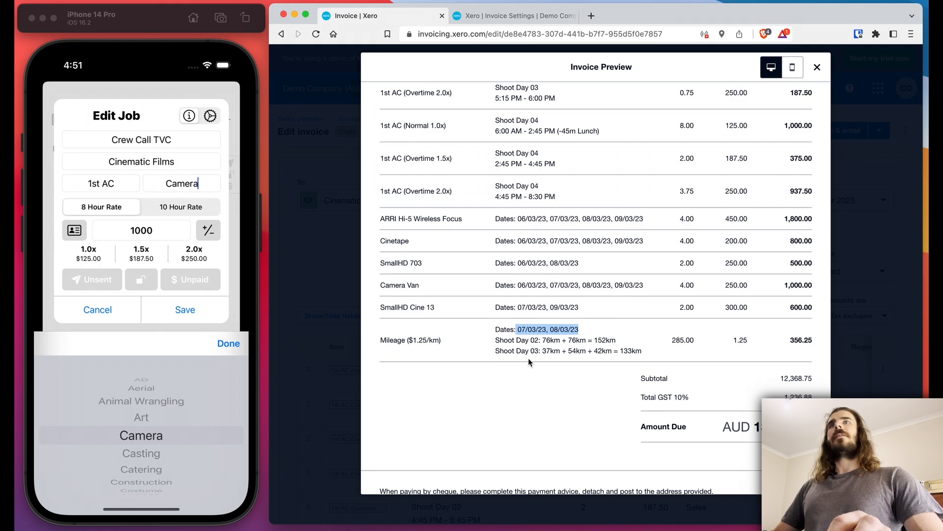
- Check the per-shoot-day mileage calculations and the invoice totals in the preview, and close the preview
drag(517, 329, 493, 340)
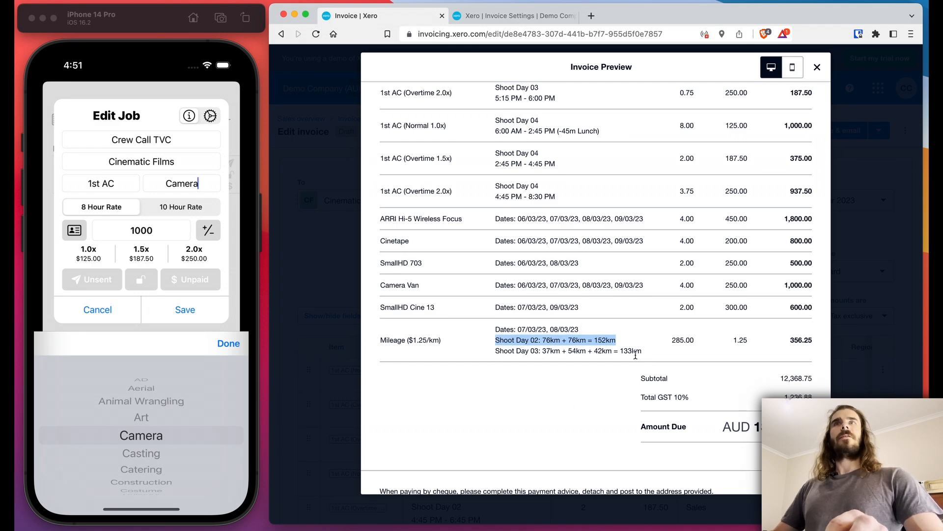
scroll(615, 382, down, 2)
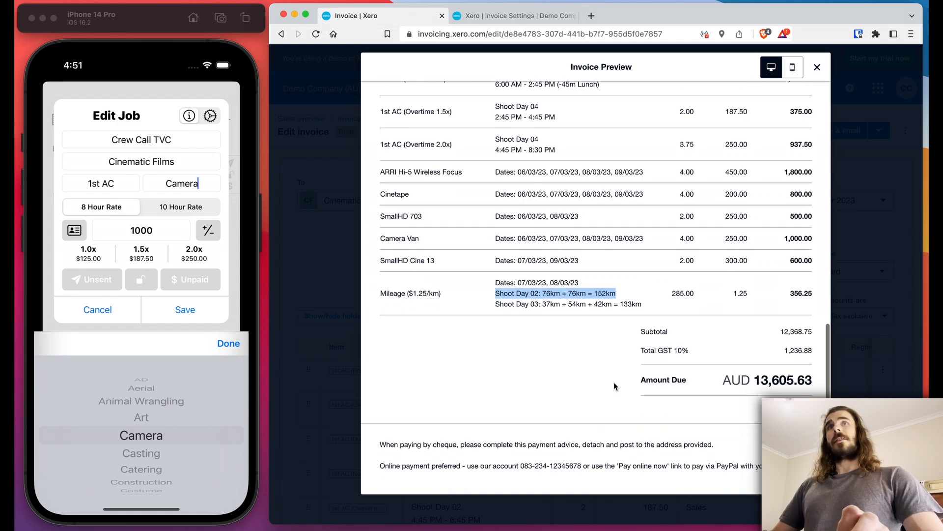
scroll(612, 382, up, 15)
click(817, 67)
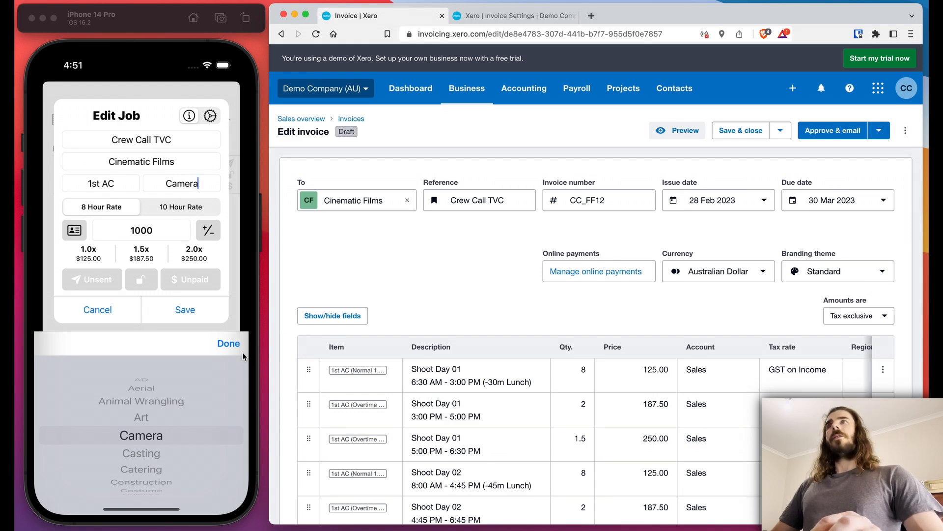
- Leave the Edit Job form without saving and start a CSV document for the Crew Call TVC job
click(231, 345)
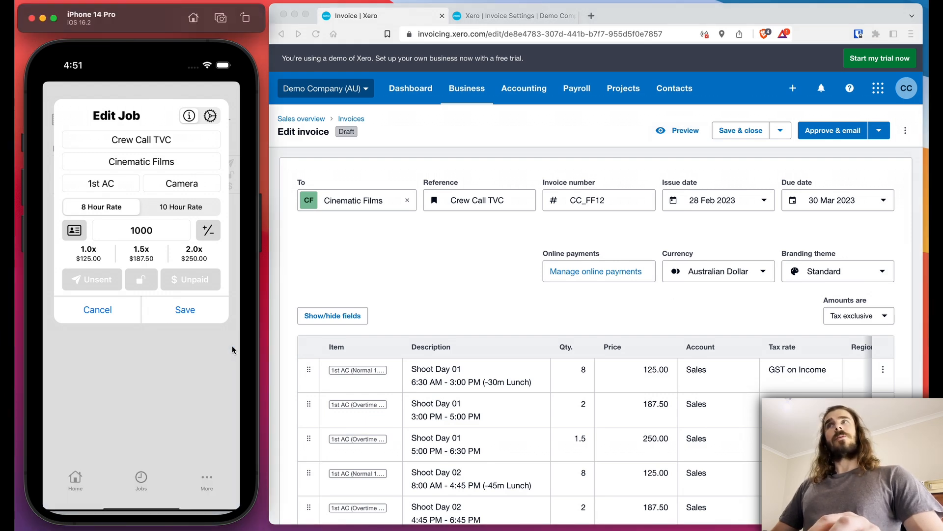
click(125, 307)
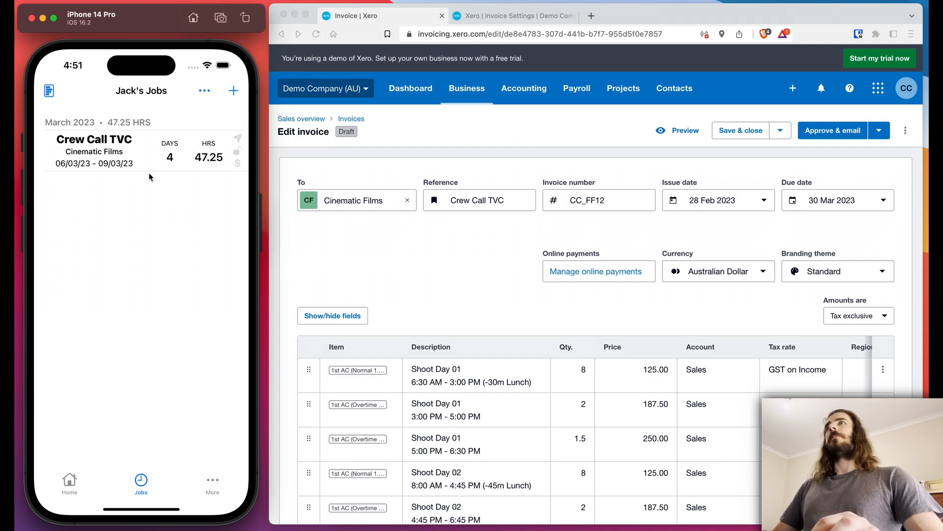
click(147, 152)
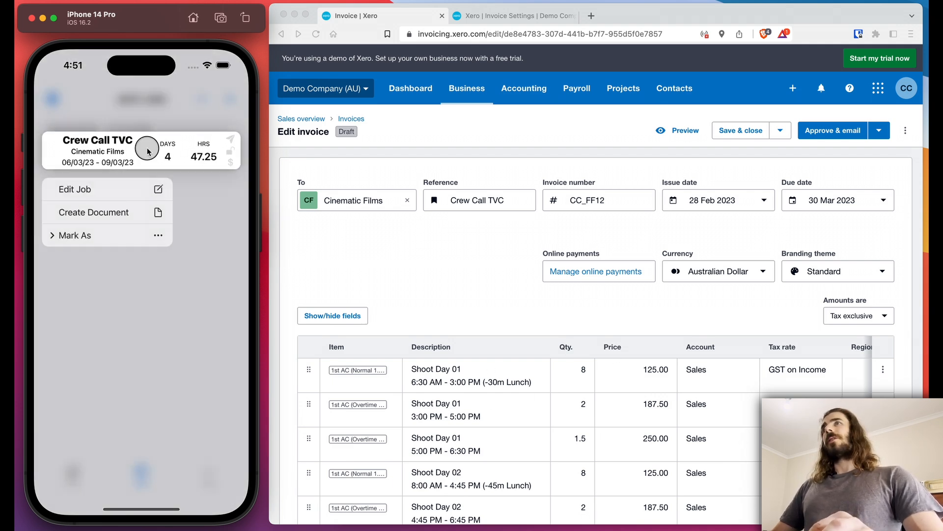
click(140, 215)
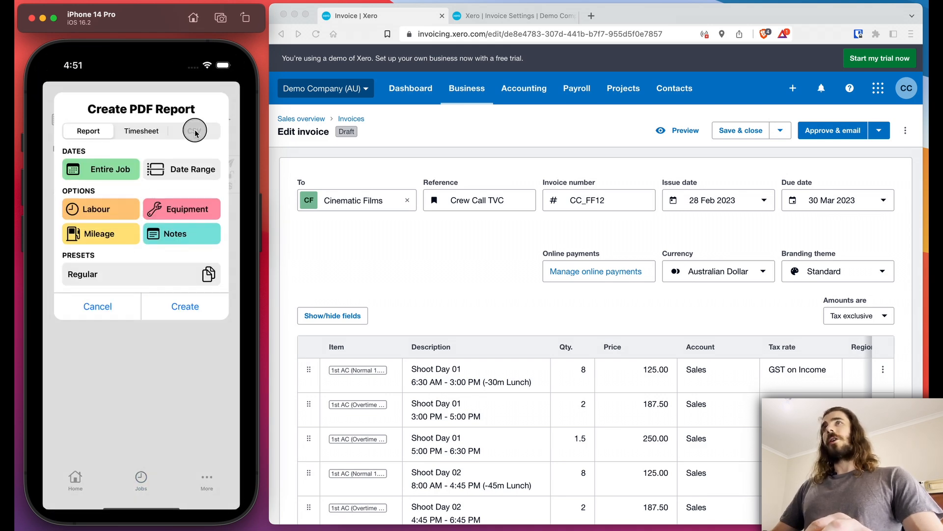
click(195, 132)
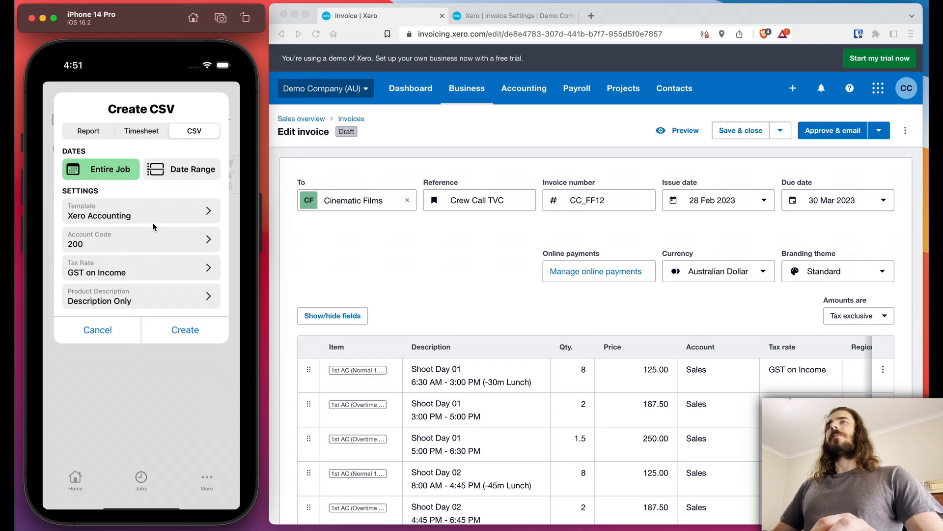
- Open the CSV's Account Code presets and compare the 200 code with the accounts offered on the Xero invoice's first line
click(126, 245)
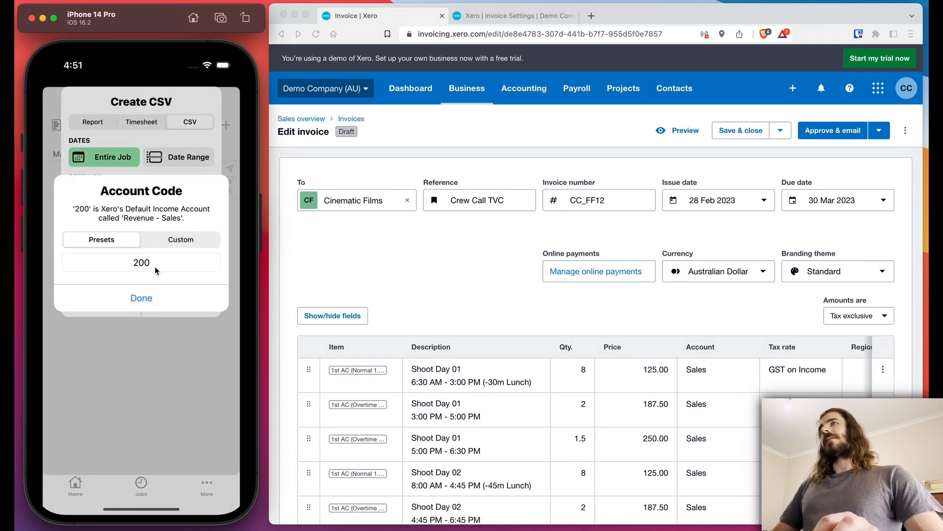
click(172, 272)
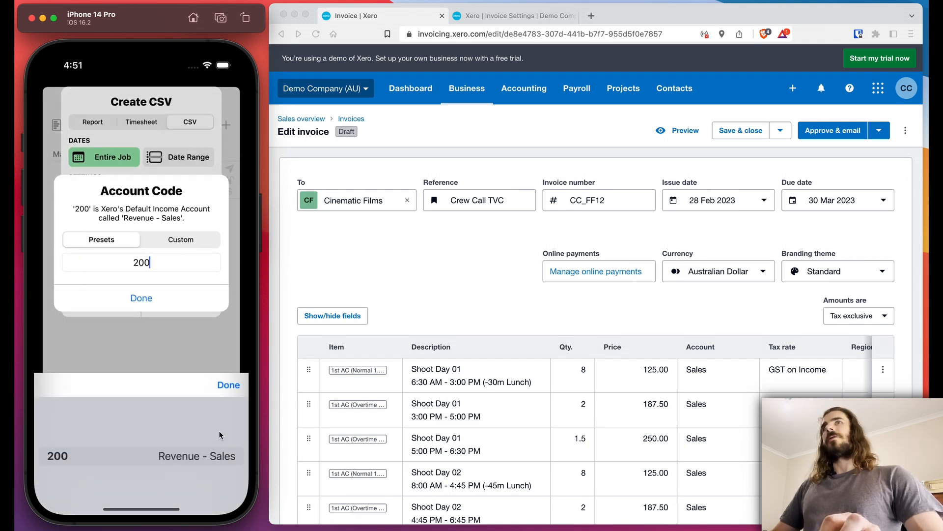
click(622, 311)
scroll(721, 354, down, 5)
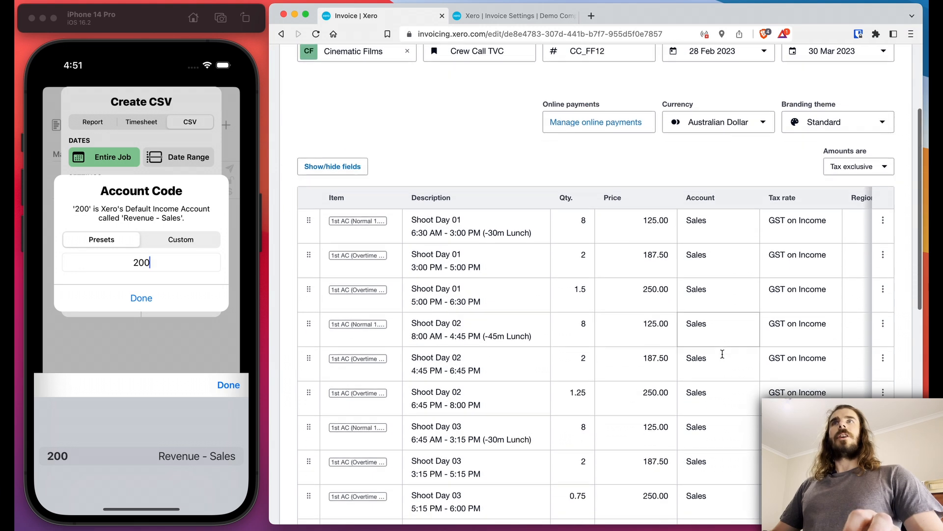
click(732, 203)
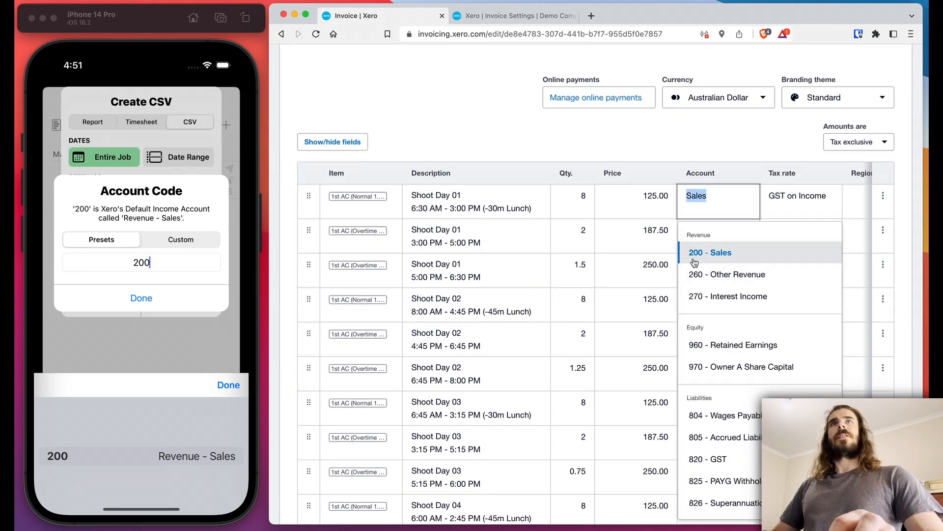
click(752, 130)
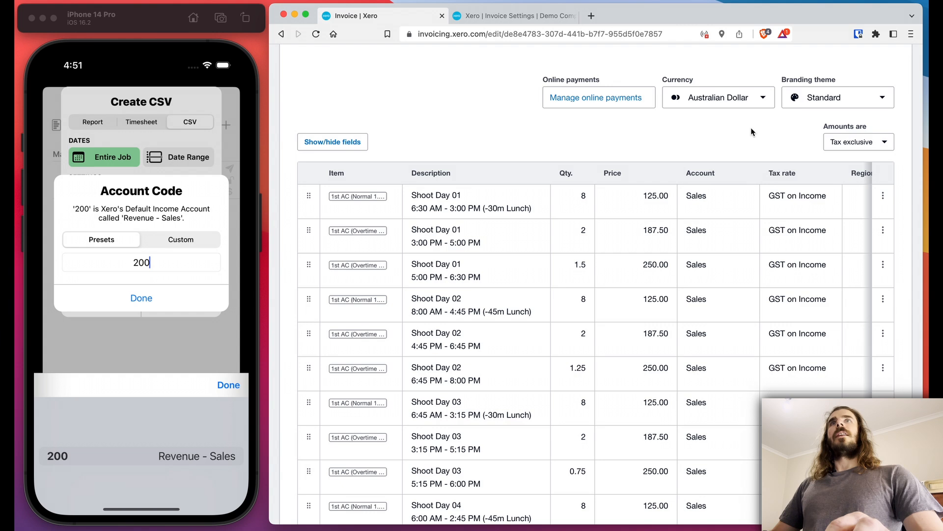
click(745, 193)
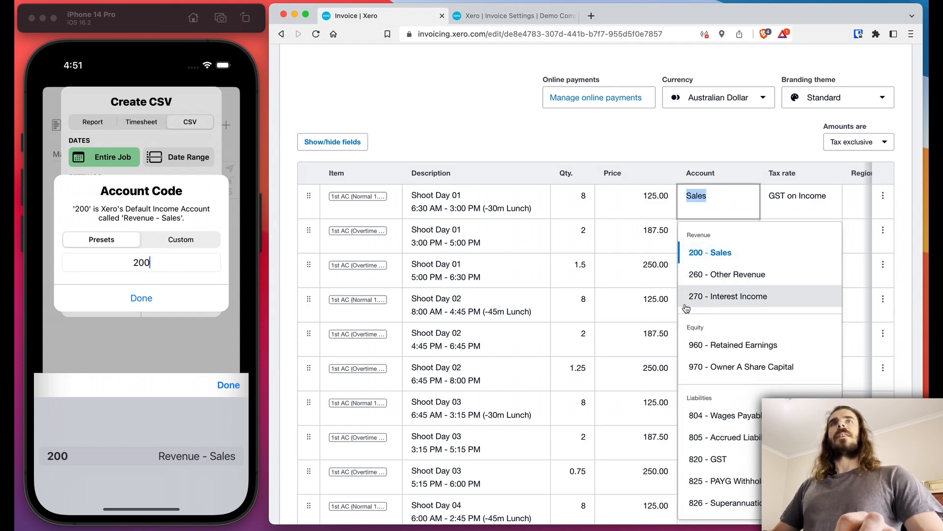
click(735, 134)
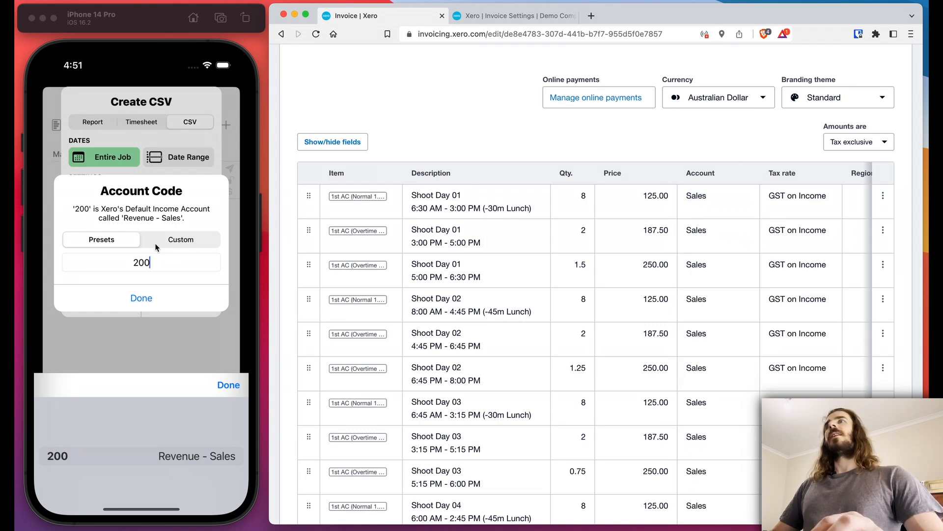
- Set a custom account code of 270 for the CSV, matching it to Interest Income in the Xero account list
click(204, 238)
click(225, 433)
click(226, 433)
click(173, 372)
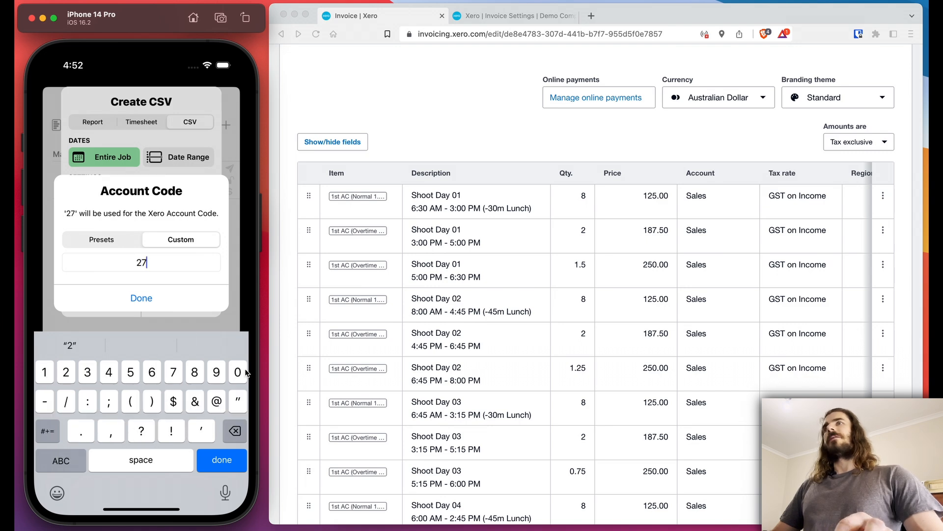
click(237, 372)
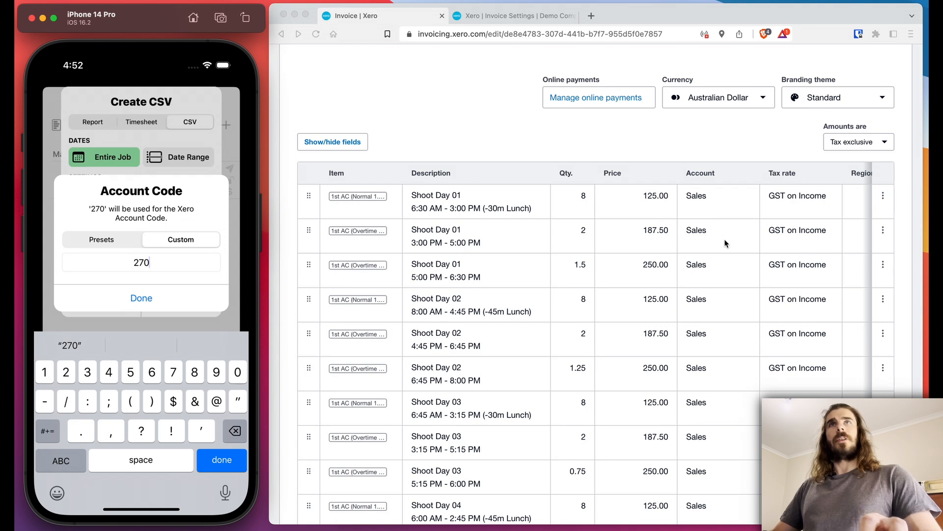
click(724, 206)
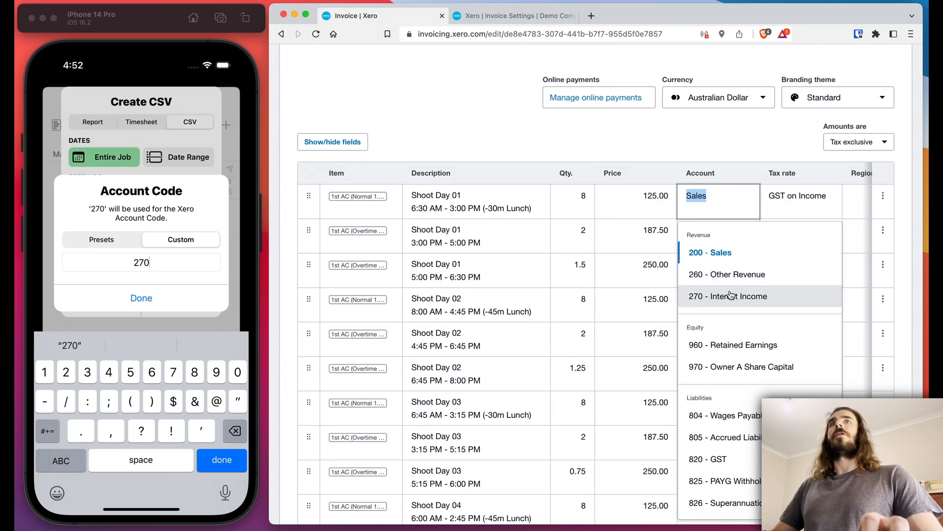
click(199, 301)
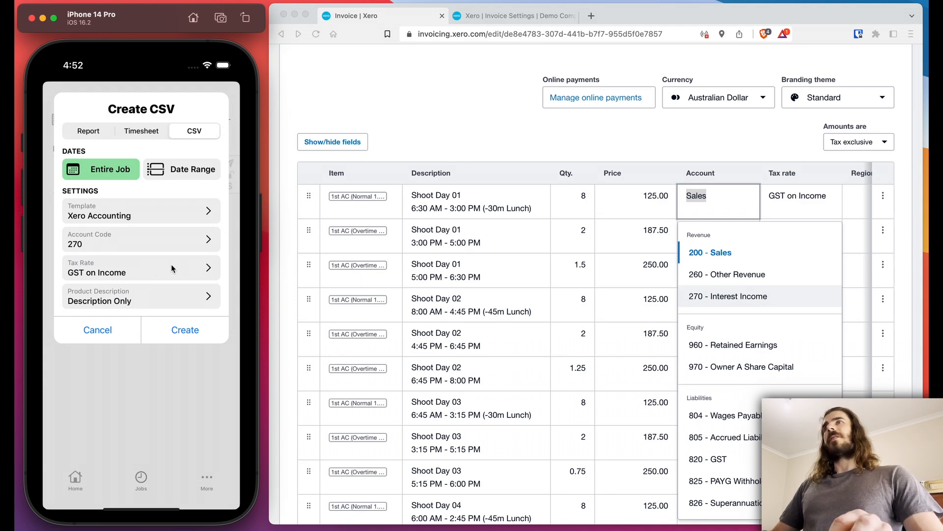
- Open the CSV's Tax Rate setting and compare it with the tax rates offered on the Xero invoice's first line
click(160, 269)
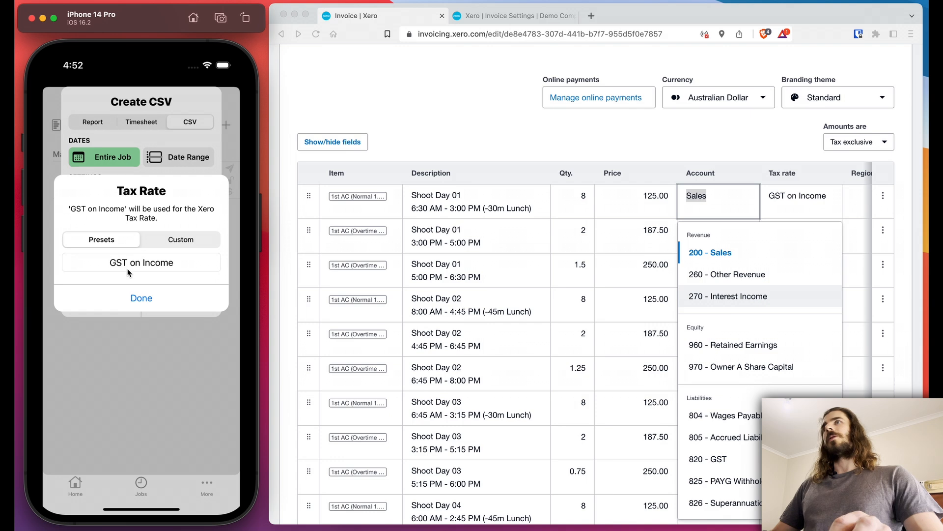
click(720, 177)
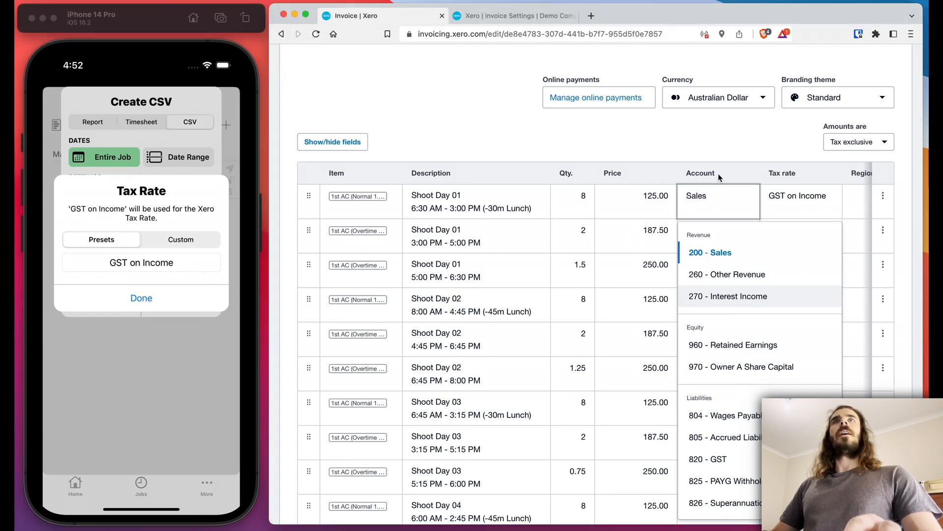
click(741, 173)
scroll(686, 235, right, 3)
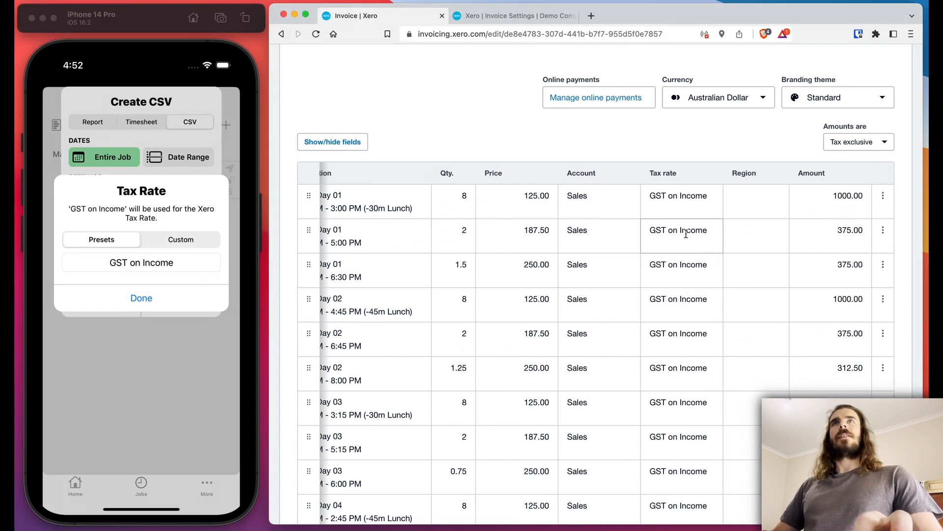
click(714, 196)
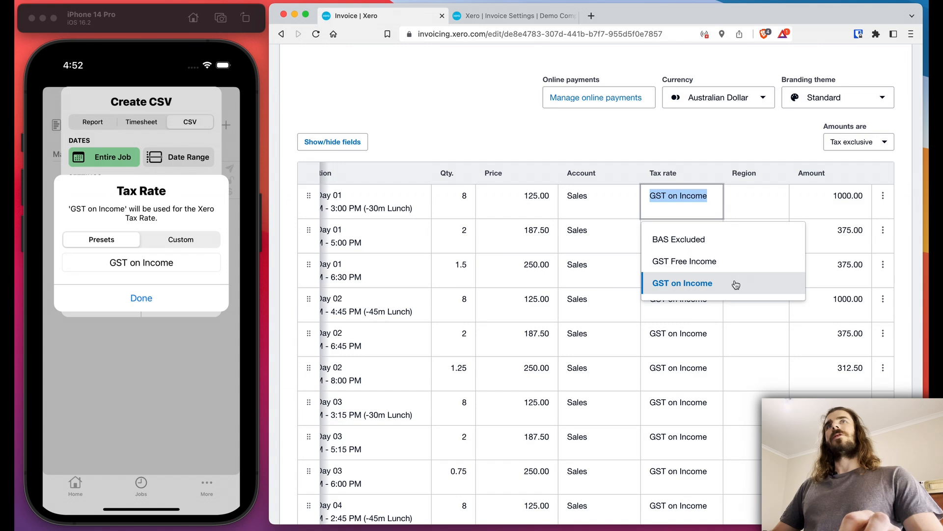
- Browse the preset tax rates for the different countries and return to the AU preset GST on Income
click(185, 262)
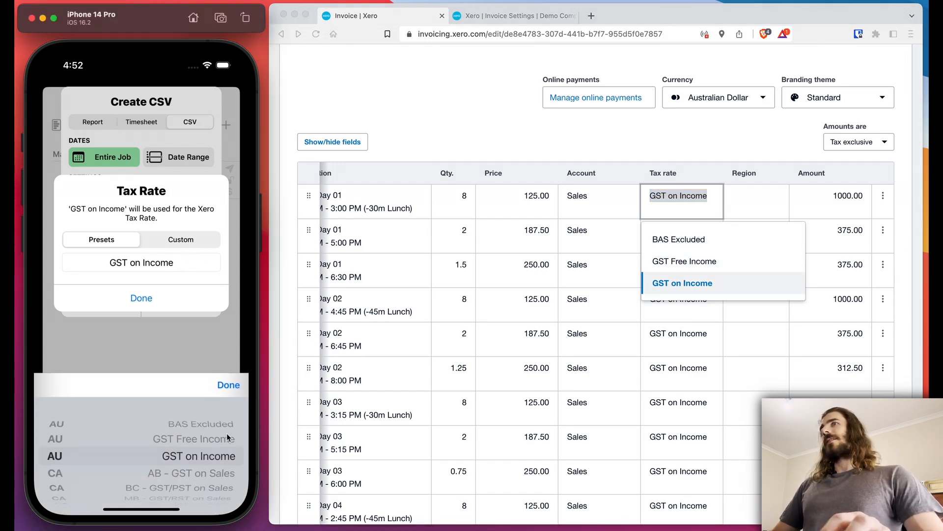
drag(214, 449, 216, 424)
scroll(215, 477, down, 6)
drag(211, 467, 216, 410)
drag(191, 470, 217, 374)
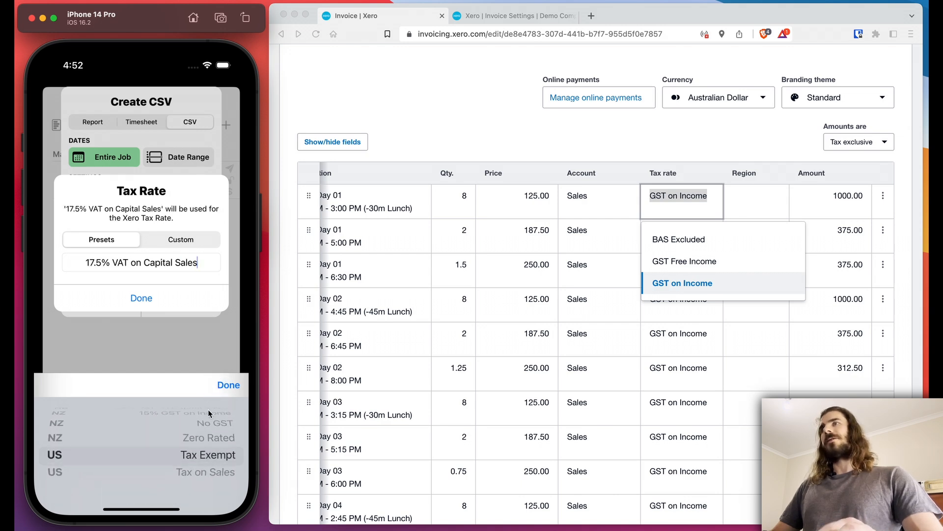
drag(224, 430, 186, 511)
drag(202, 459, 196, 485)
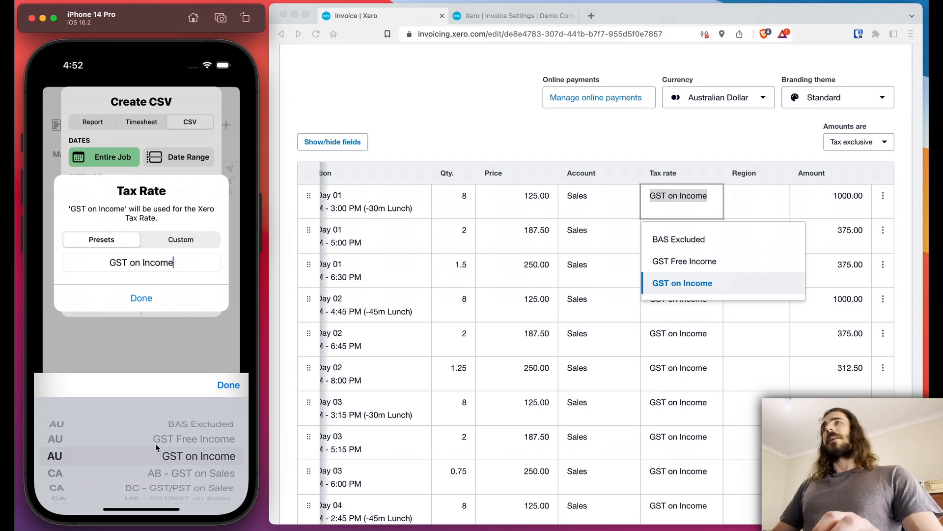
- Look at the custom tax rate option, return to the presets and close the Tax Rate setting
click(180, 240)
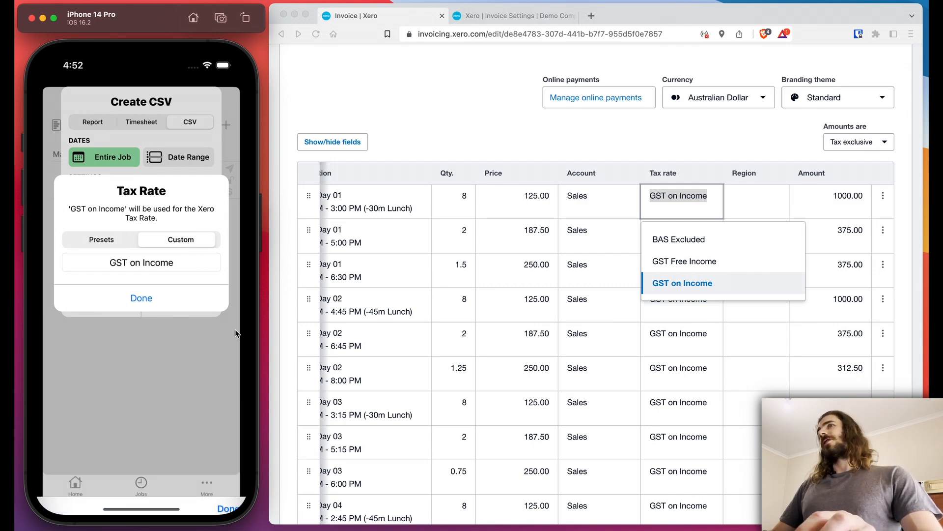
click(119, 247)
click(199, 296)
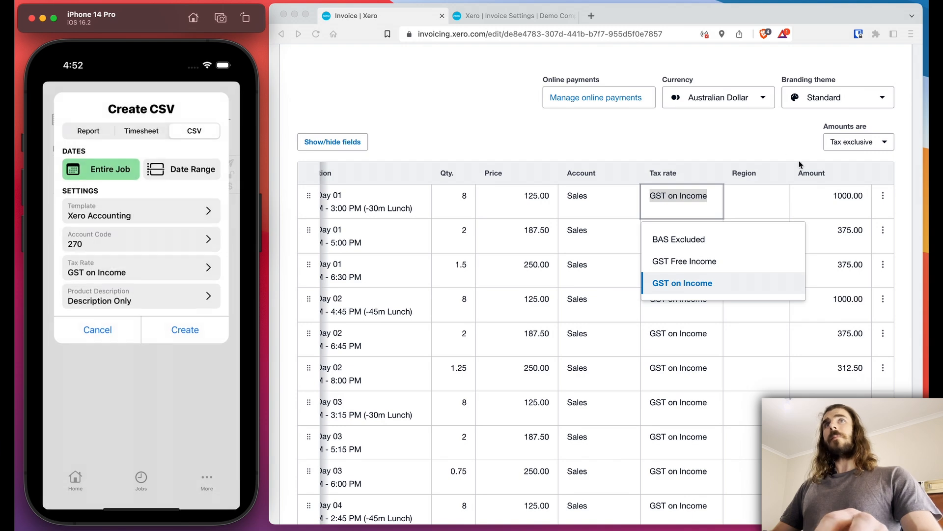
- Close the invoice's tax rate list and examine the Item and Description entries of the first Shoot Day 01 line
click(755, 151)
click(697, 211)
click(714, 159)
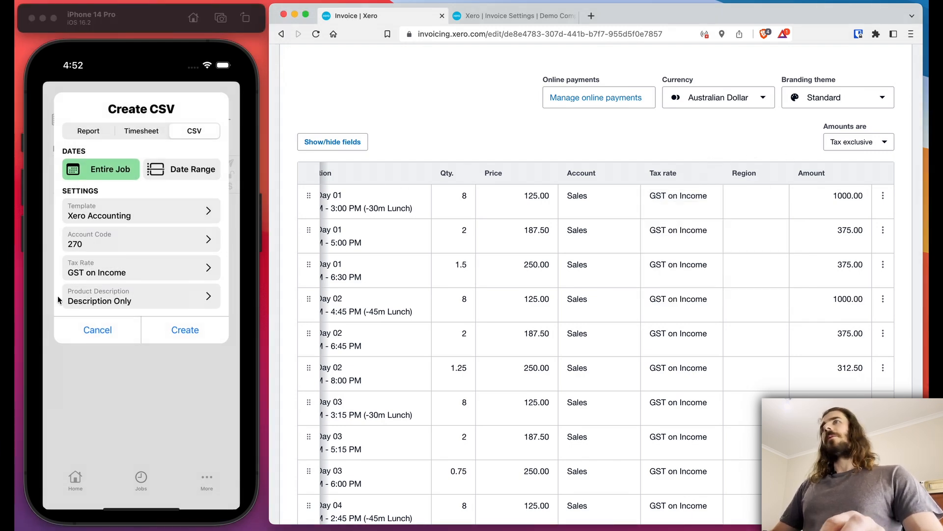
scroll(464, 209, left, 5)
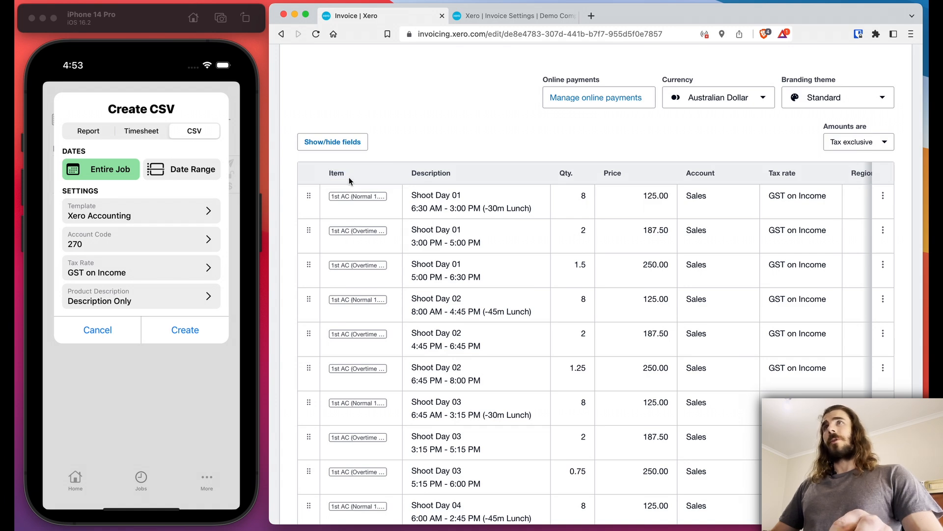
drag(412, 195, 393, 207)
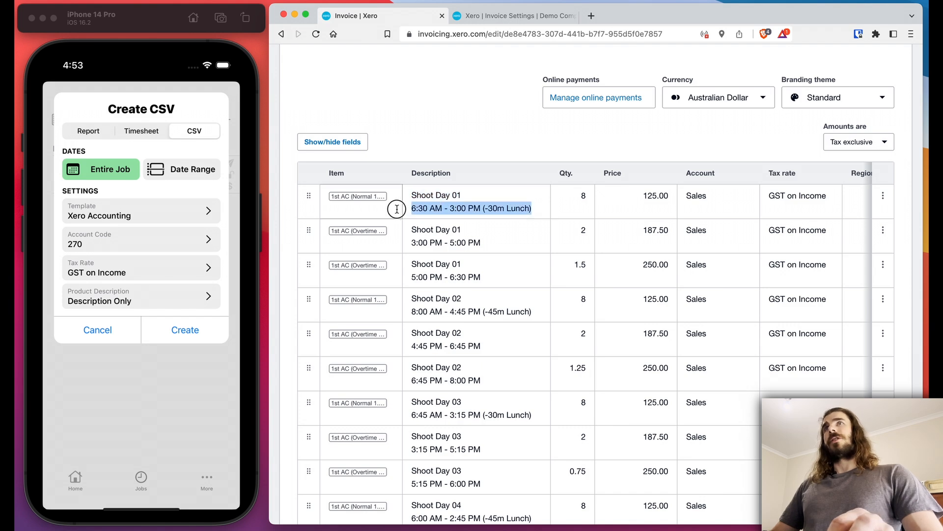
click(516, 159)
- Preview the invoice again to check how the item codes and descriptions are laid out, and close the preview
scroll(649, 169, up, 3)
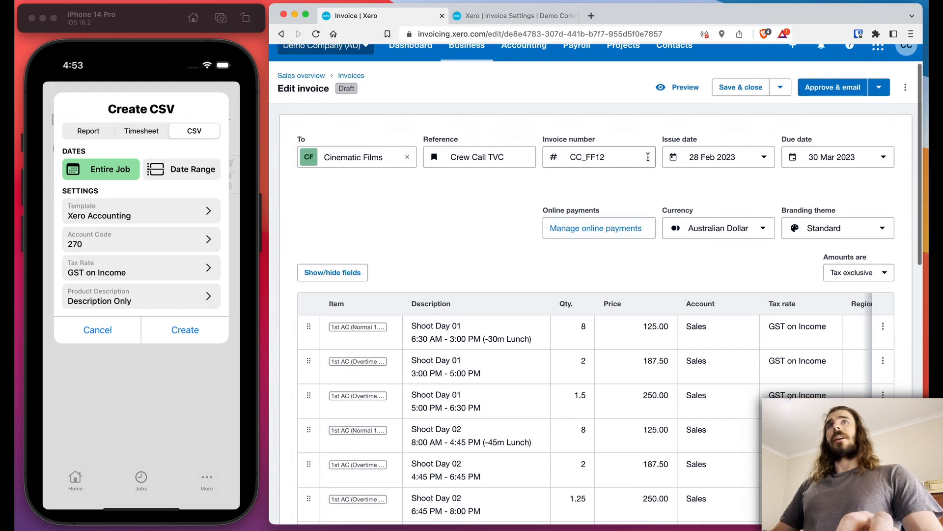
click(688, 89)
scroll(684, 226, down, 3)
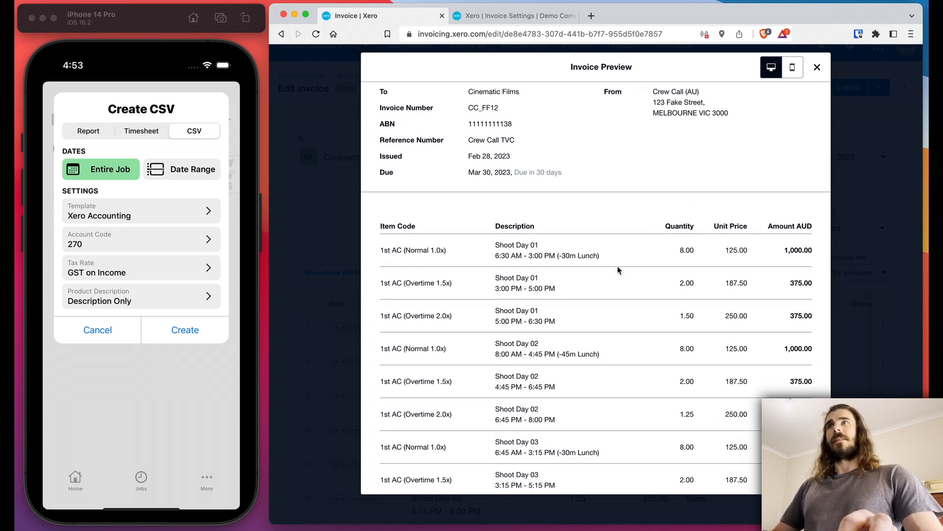
click(817, 67)
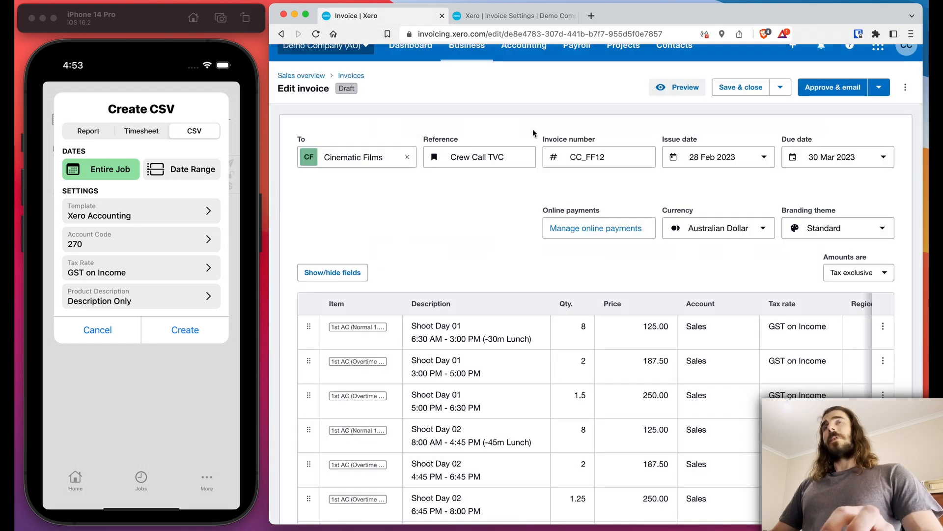
- Turn off Show item code in the Standard branding theme of the invoice settings and save the theme
click(544, 18)
scroll(680, 236, down, 5)
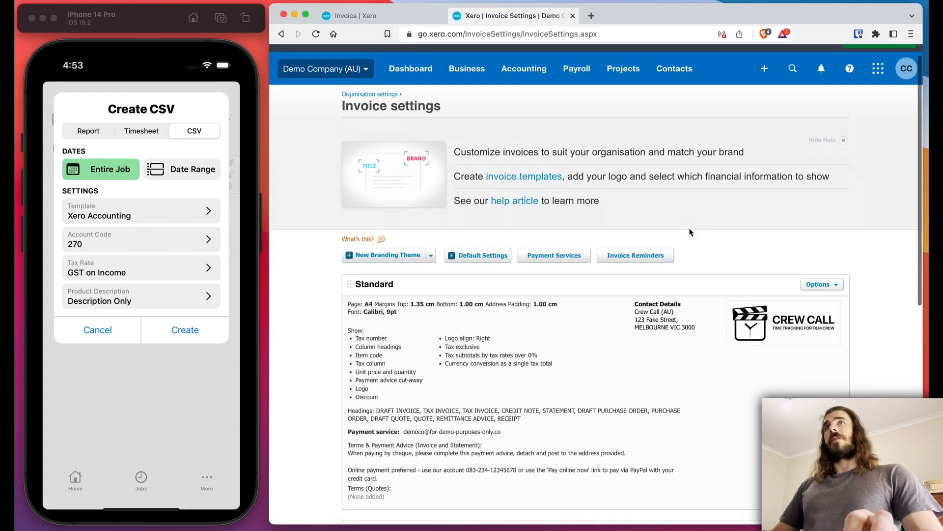
click(816, 187)
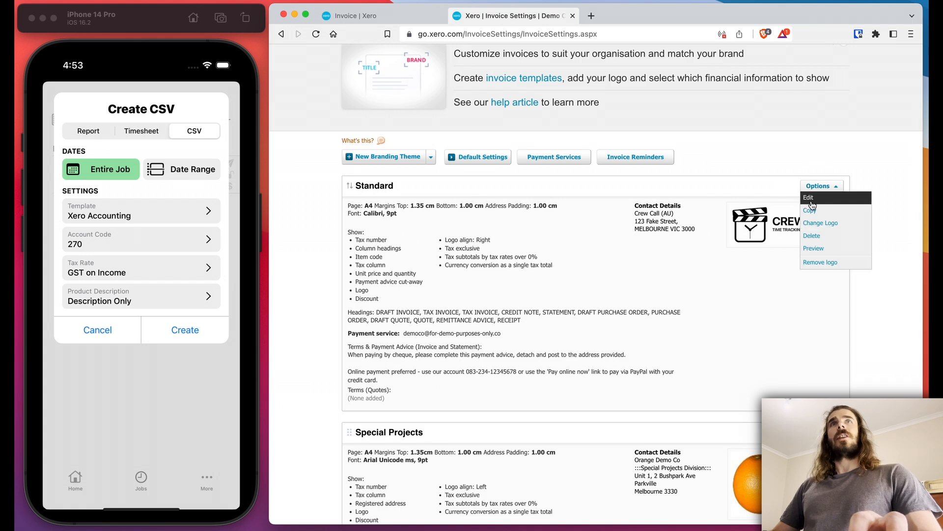
click(814, 204)
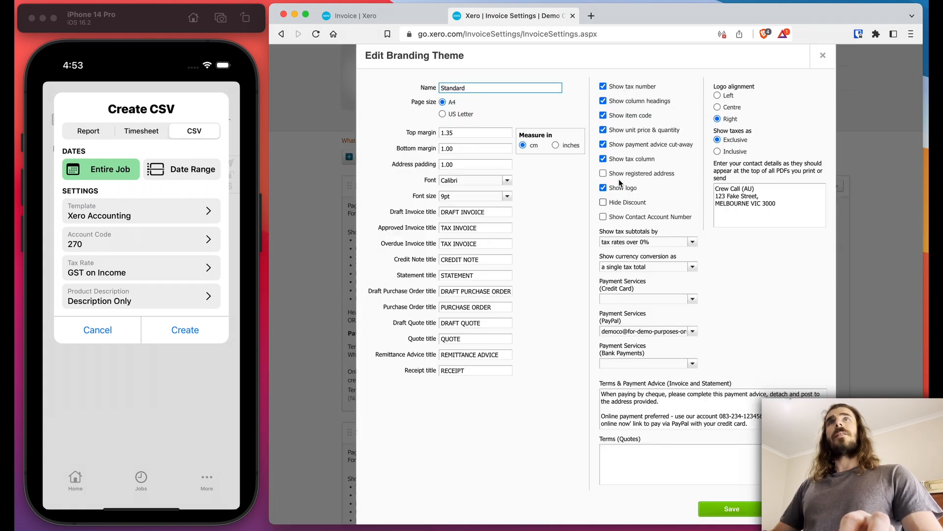
click(603, 114)
click(731, 509)
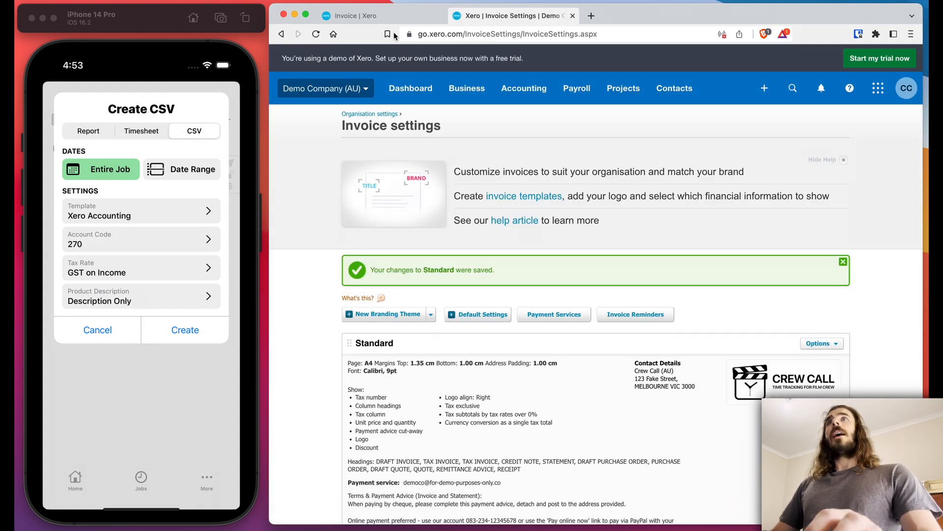
- Return to the Crew Call TVC invoice, preview how its lines are laid out with item codes hidden, and close the preview
click(385, 19)
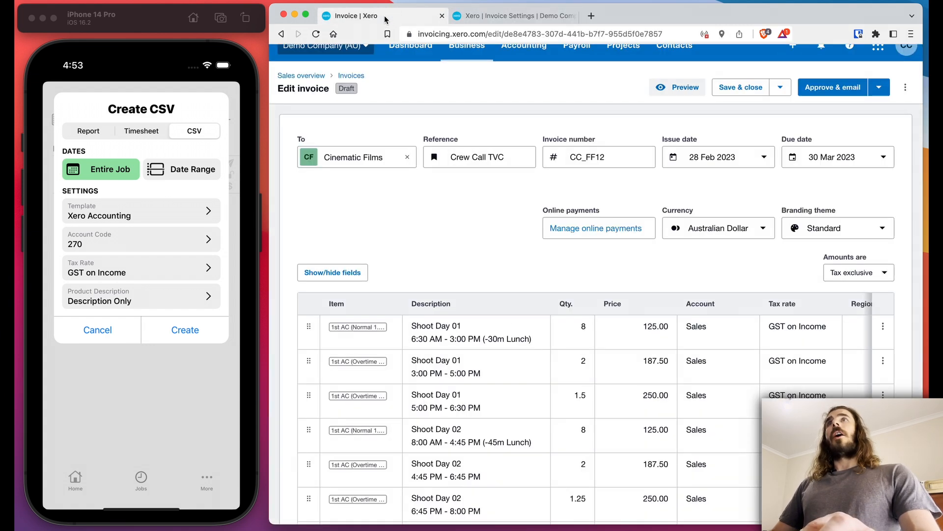
click(682, 89)
scroll(683, 222, down, 5)
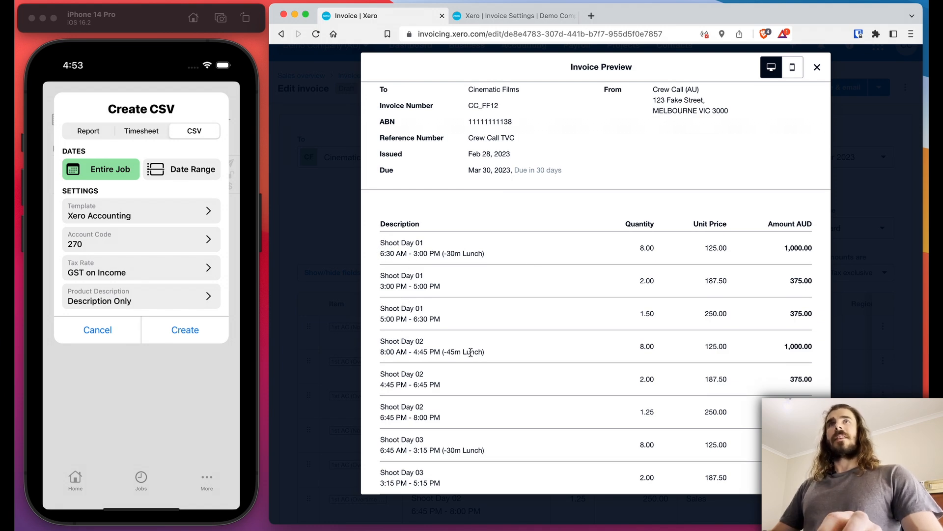
scroll(457, 295, down, 2)
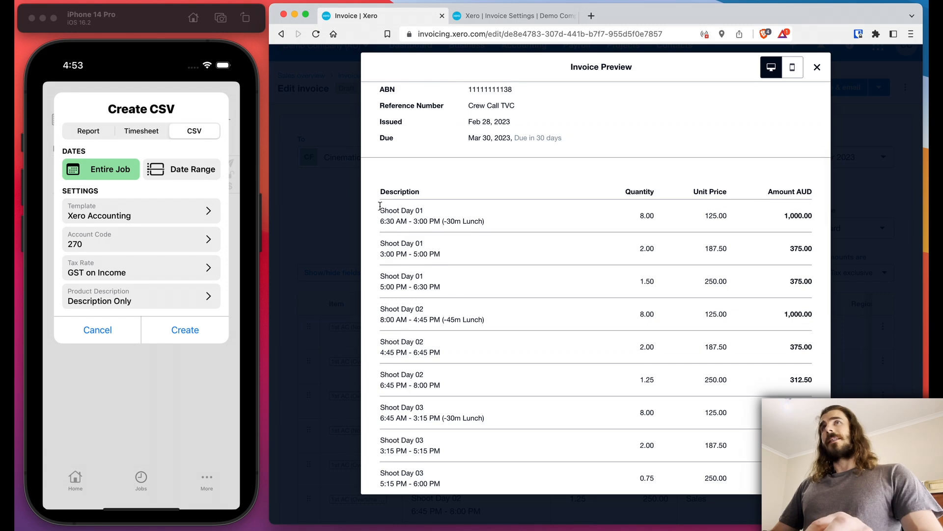
scroll(680, 209, up, 4)
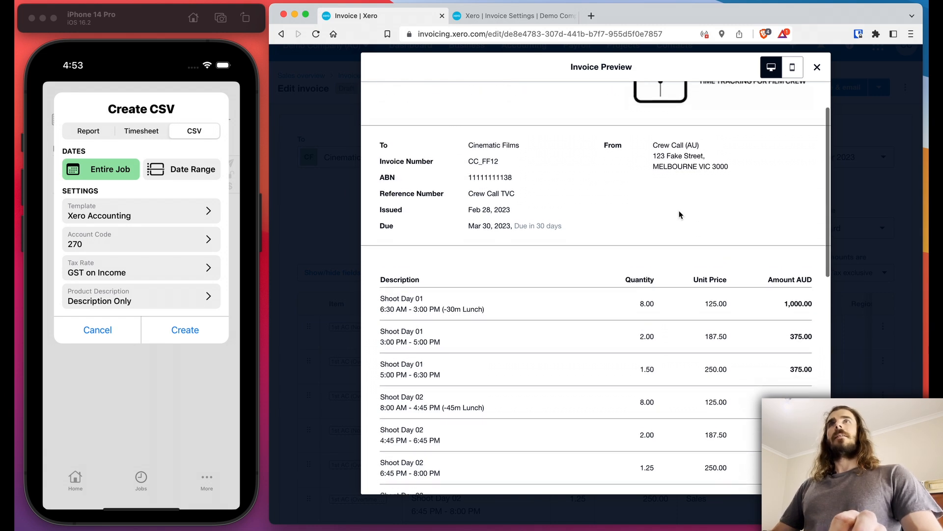
click(817, 68)
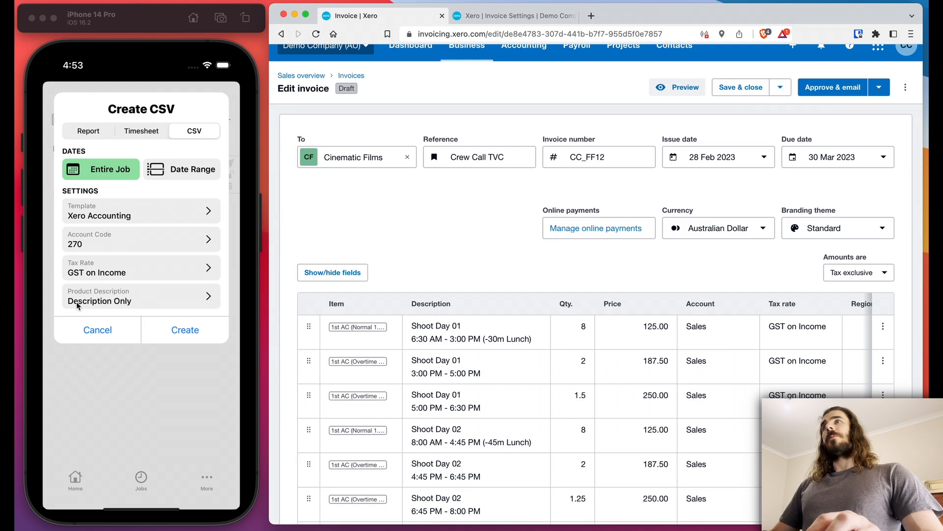
- Delete the draft Crew Call TVC invoice
click(906, 89)
click(779, 182)
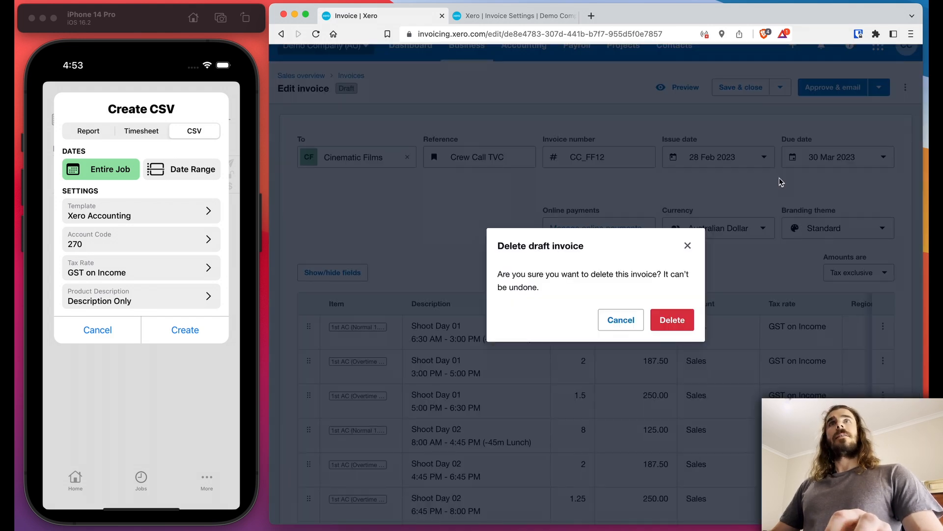
click(674, 320)
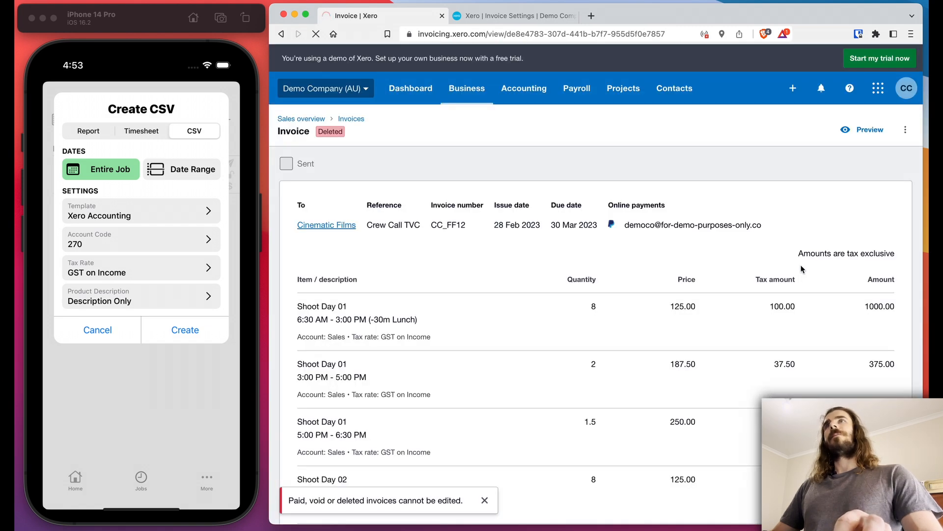
- Set the CSV's Product Description to Item Code and Description and create the CSV for the entire job
click(172, 299)
click(167, 258)
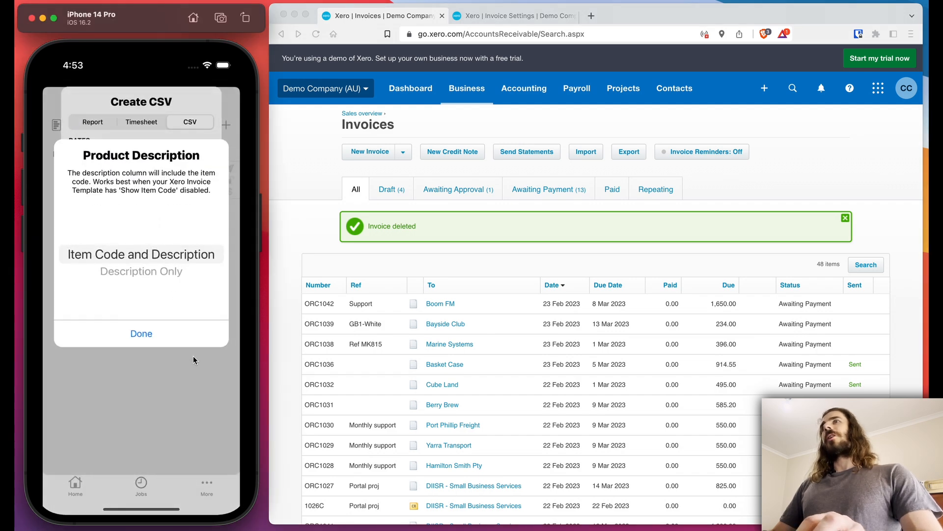
click(186, 330)
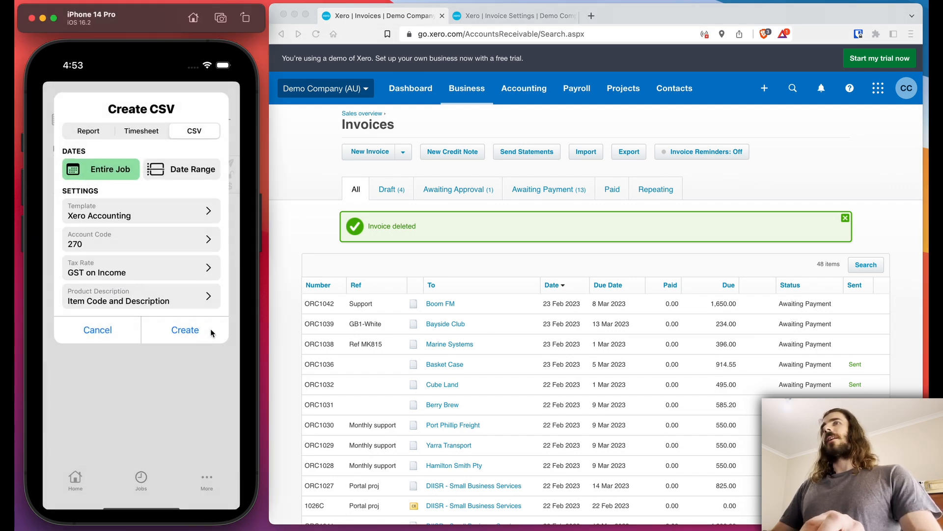
click(210, 329)
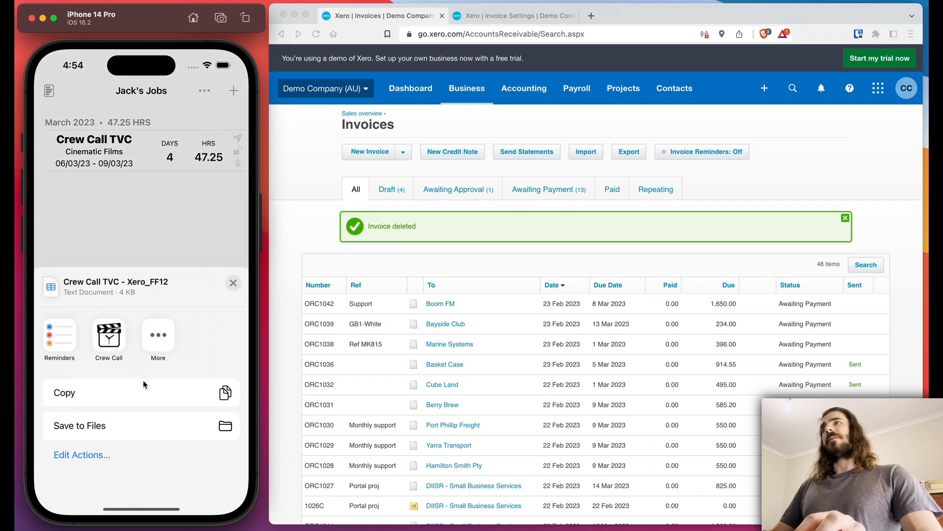
- Switch to Finder and rename the existing CSV in the Demo folder as Crew Call TVC - Xero_FF12_A.csv
key(super+Tab)
click(515, 334)
click(538, 312)
click(552, 75)
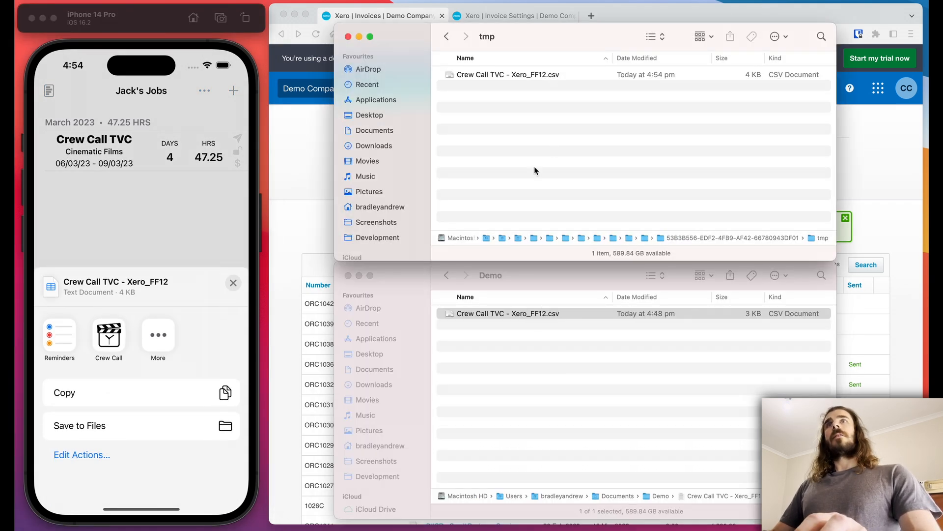
click(550, 317)
key(Return)
text(_A)
key(Return)
- Move the new CSV from the tmp folder into Demo and rename it as Crew Call TVC - Xero_FF12_B.csv
drag(525, 77, 573, 417)
key(Return)
key(Right)
text(_B)
key(Return)
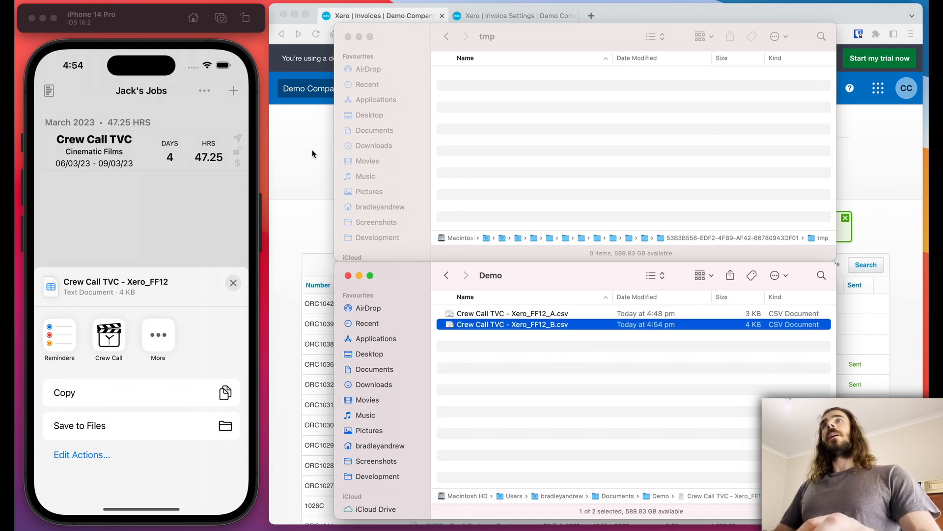
click(568, 386)
click(574, 324)
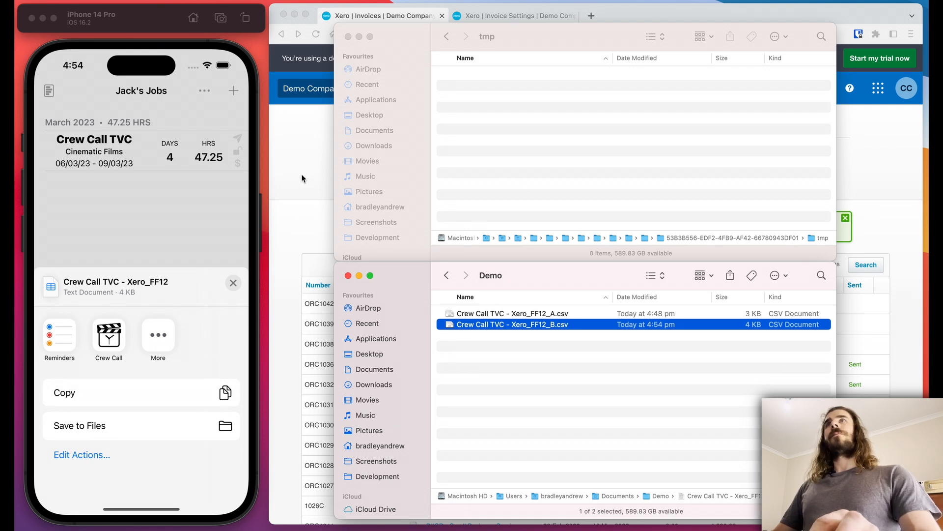
- Dismiss the phone's share sheet and choose Crew Call TVC - Xero_FF12_B.csv as the file for Xero's sales invoice import
click(233, 282)
click(309, 188)
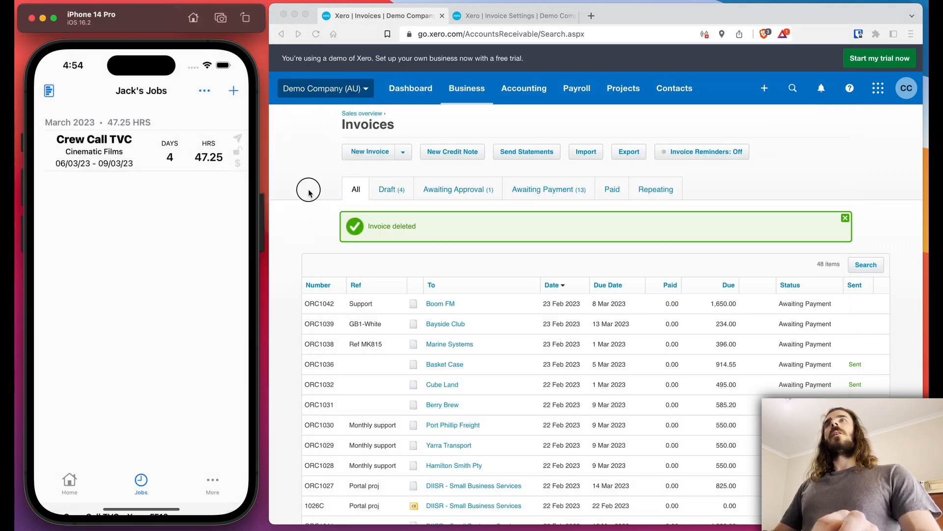
click(590, 152)
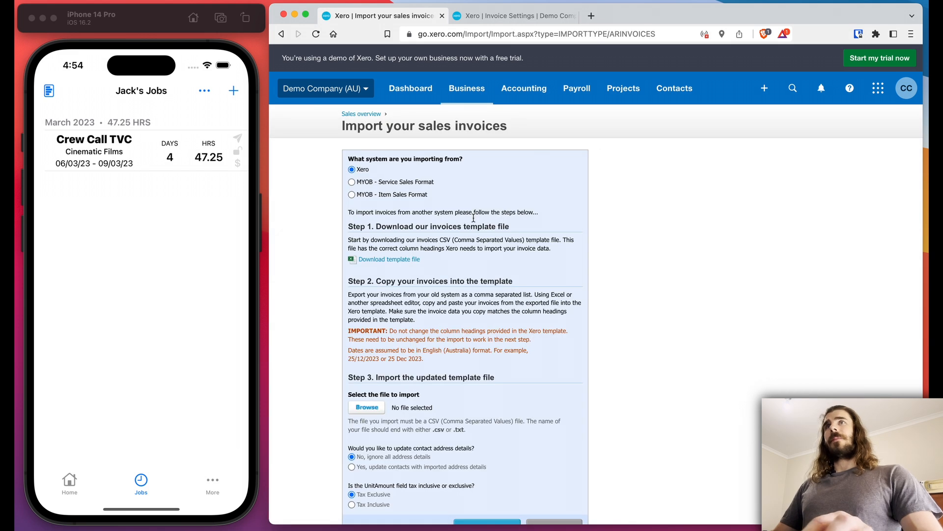
scroll(482, 266, down, 1)
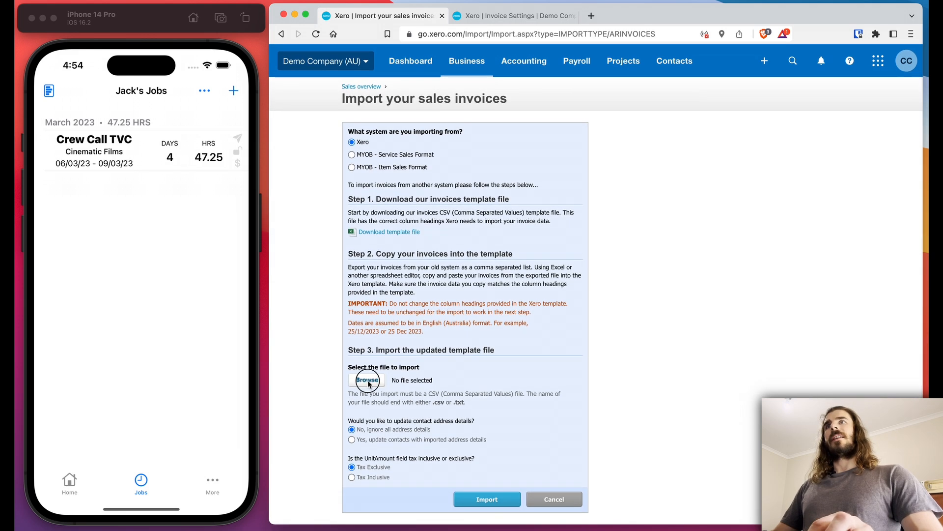
click(367, 380)
click(559, 198)
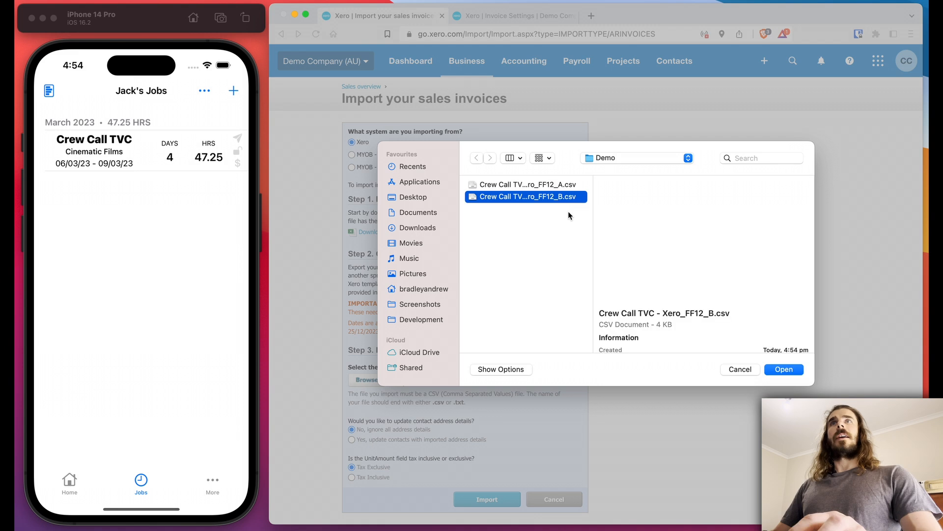
click(784, 371)
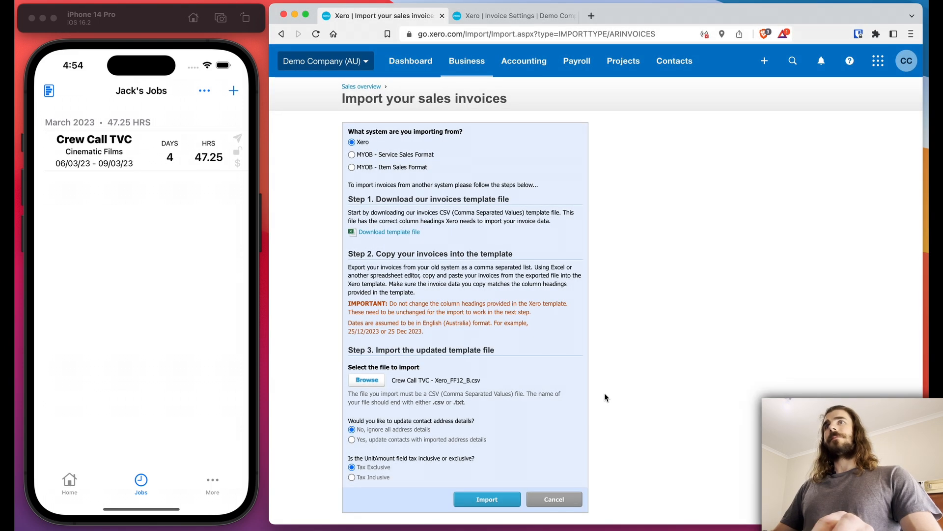
- Import the chosen CSV, review the inventory items in the import summary, and complete the import
click(487, 499)
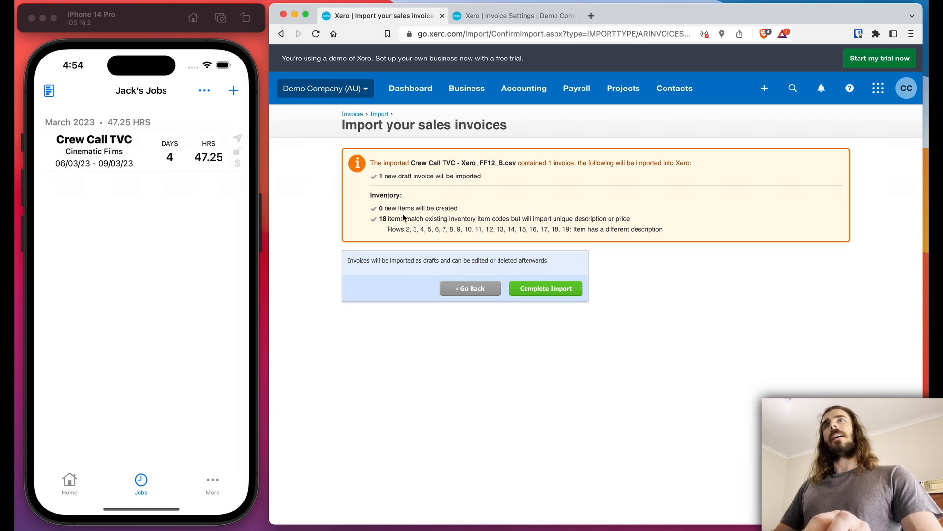
drag(380, 210, 462, 213)
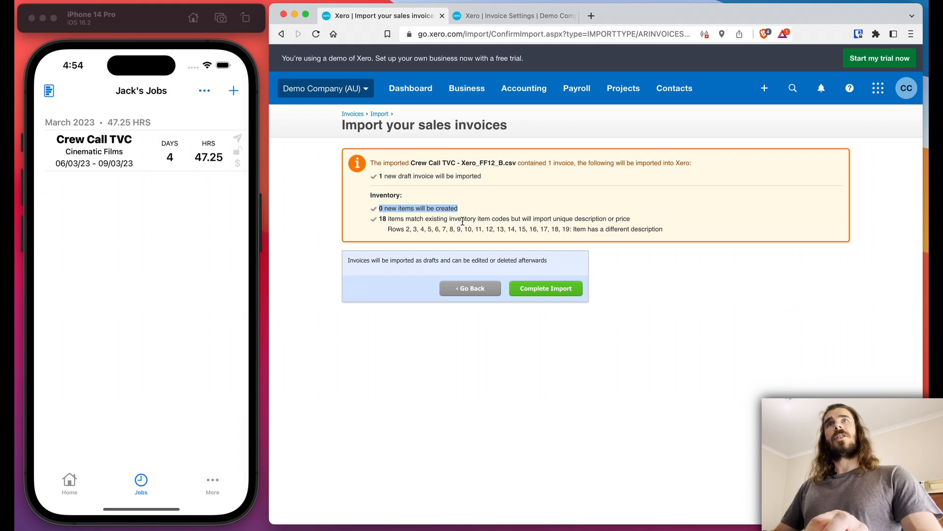
click(554, 289)
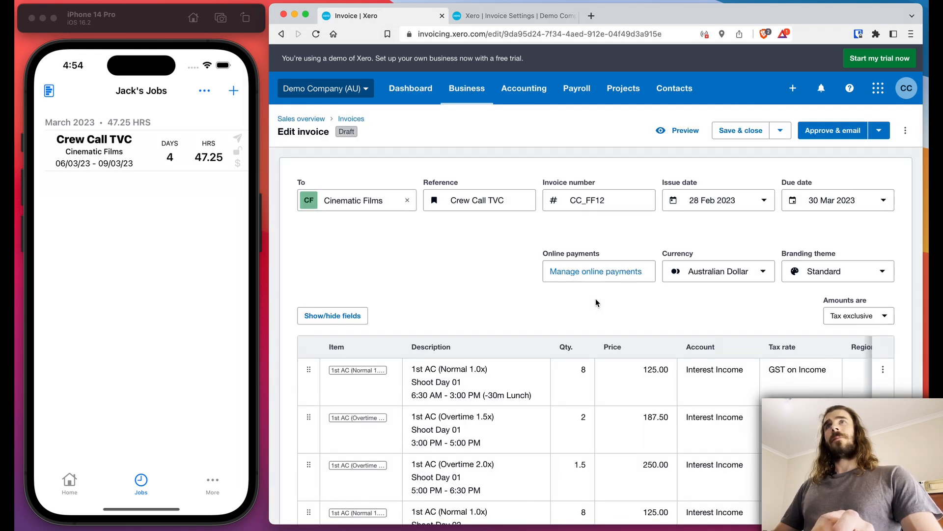
- Compare the Item and Description entries of the newly imported invoice's first Shoot Day 01 line
scroll(594, 297, down, 3)
scroll(594, 297, down, 2)
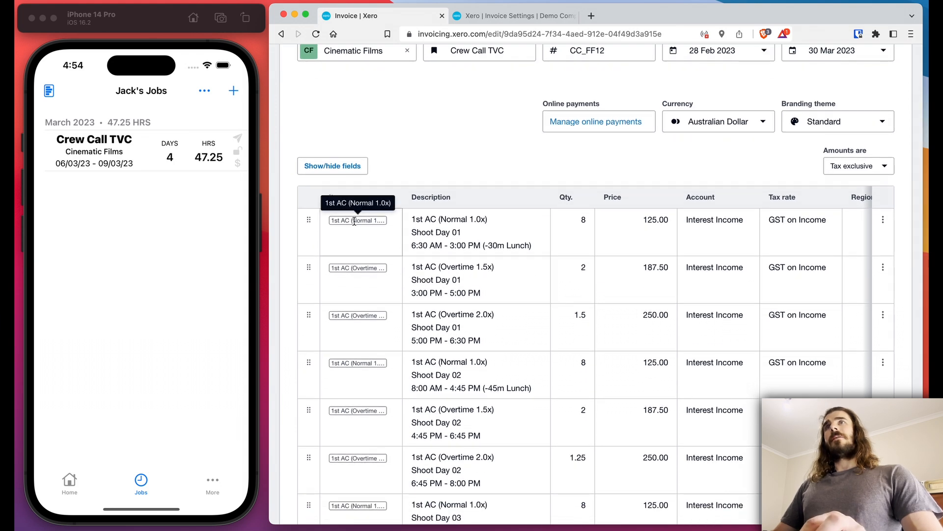
drag(490, 220, 406, 219)
click(505, 181)
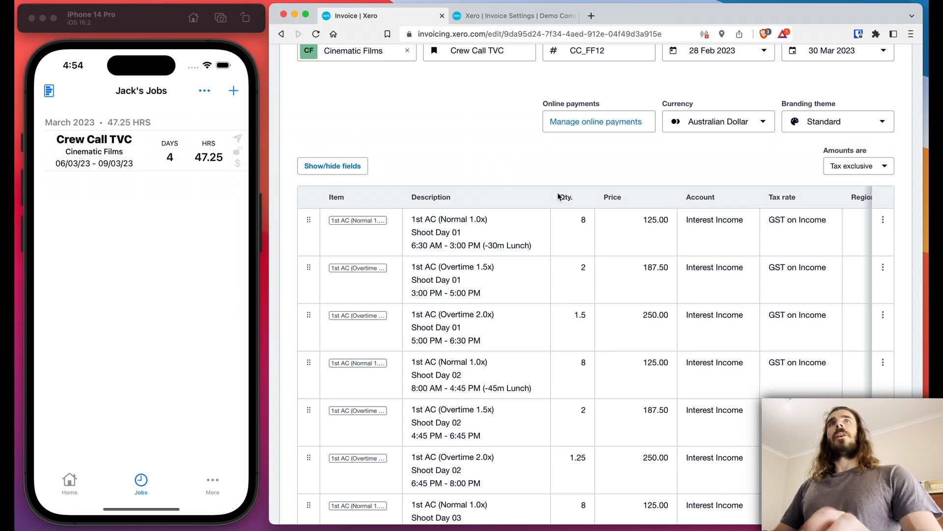
- Preview the re-imported invoice to check how item codes appear within the descriptions, and close the preview
scroll(560, 198, up, 3)
click(687, 96)
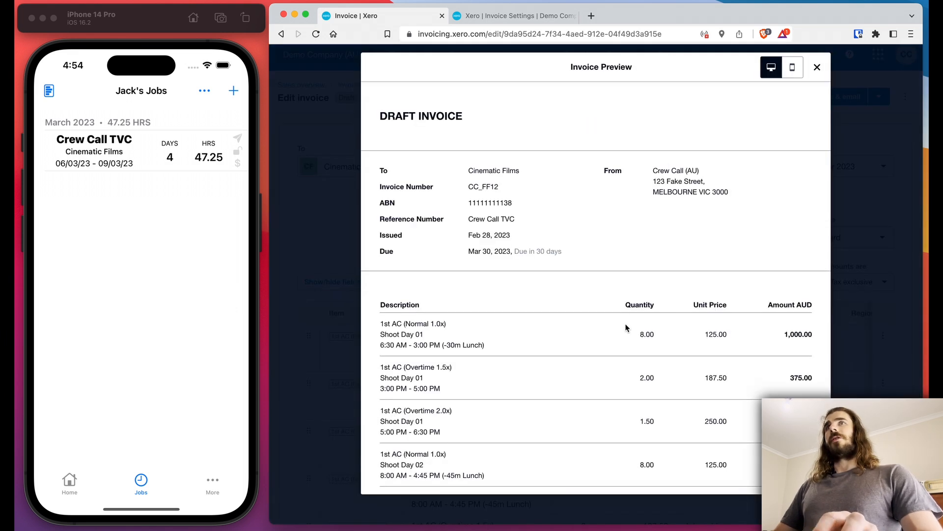
scroll(611, 322, down, 2)
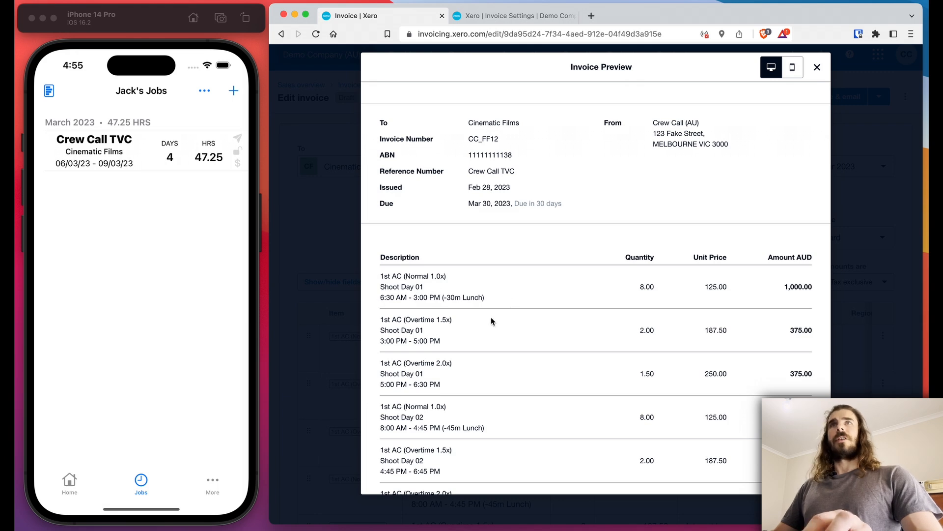
scroll(453, 322, down, 2)
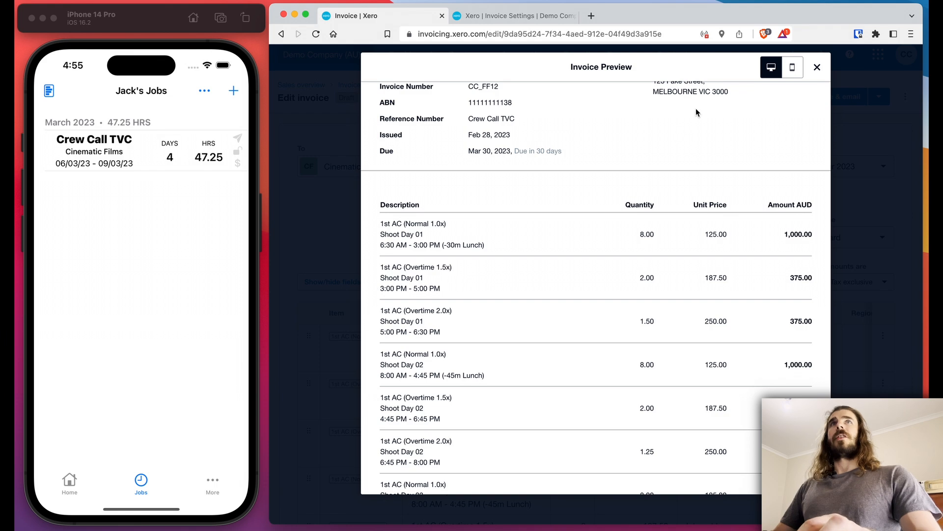
click(818, 66)
scroll(498, 330, down, 1)
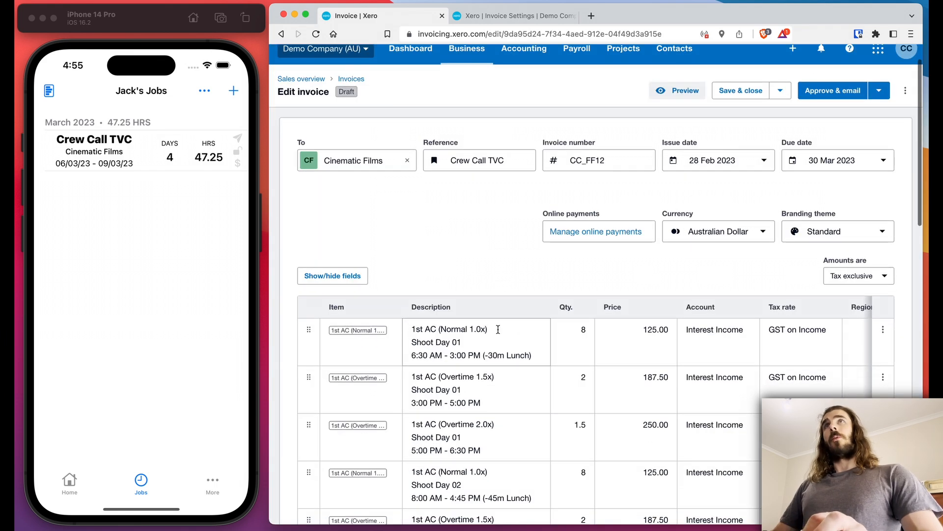
- Turn Show item code back on in the Standard branding theme and save the theme
click(514, 16)
scroll(823, 284, down, 2)
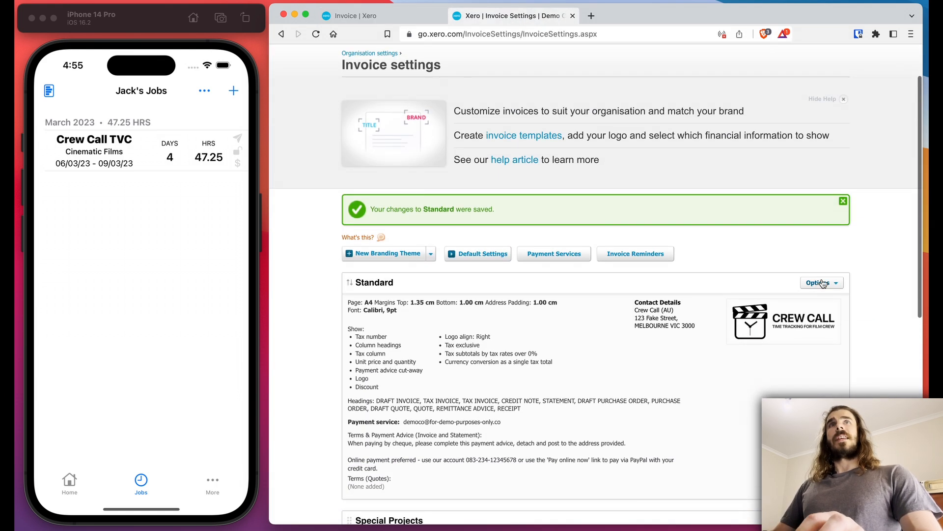
click(823, 283)
click(811, 296)
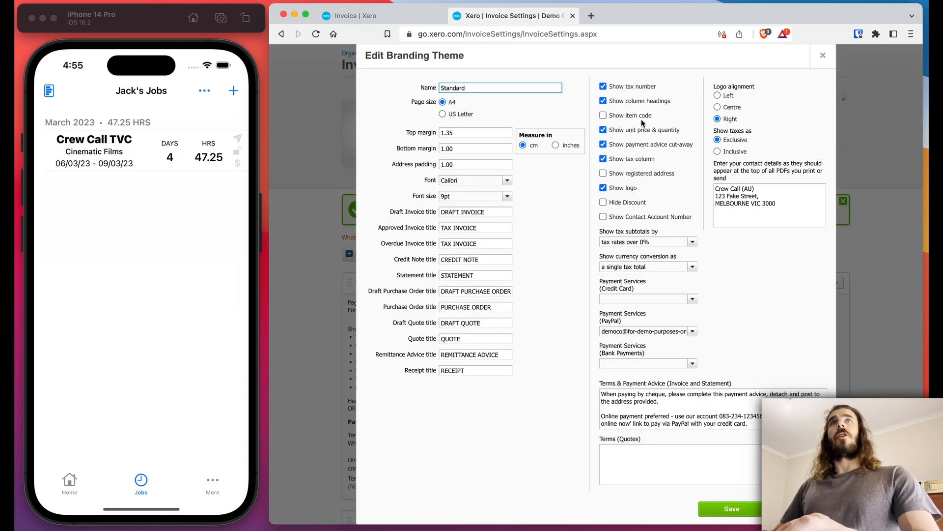
click(603, 115)
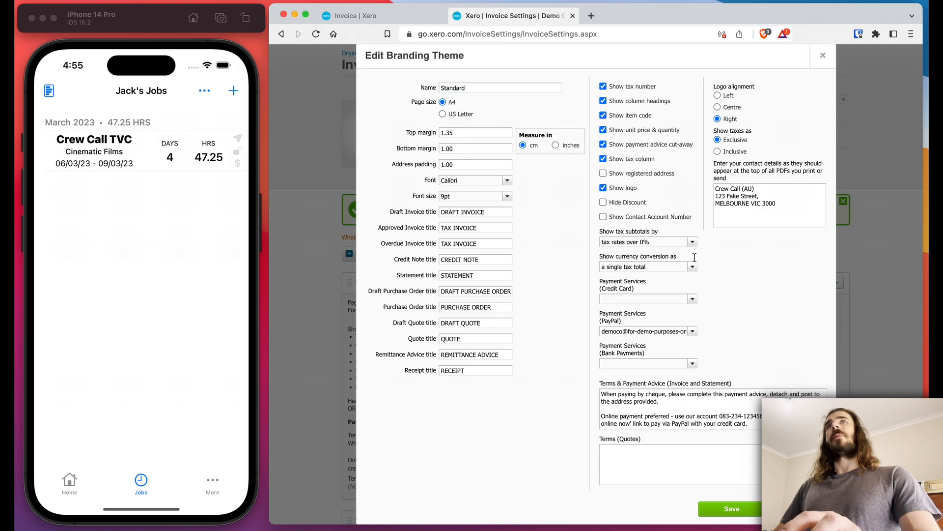
click(737, 509)
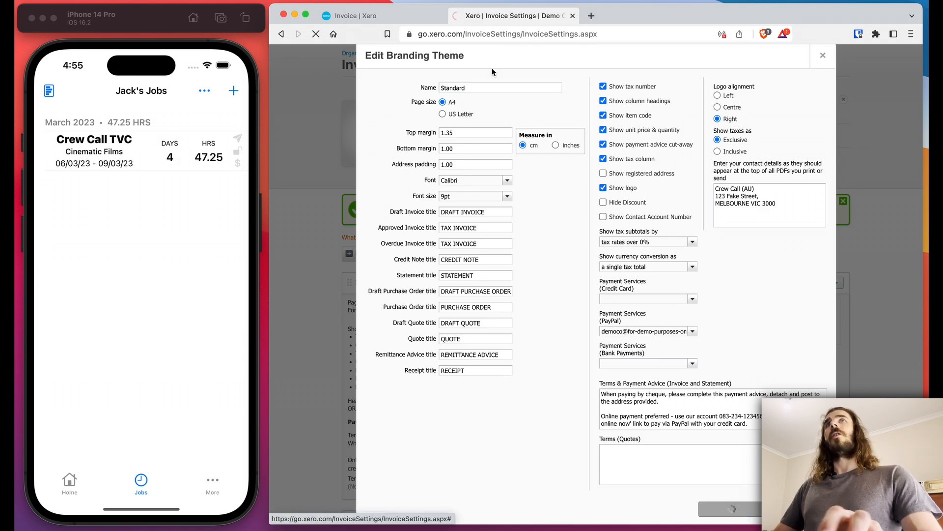
- Return to the draft Crew Call TVC invoice and preview it to check its Item Code and Description columns
click(387, 19)
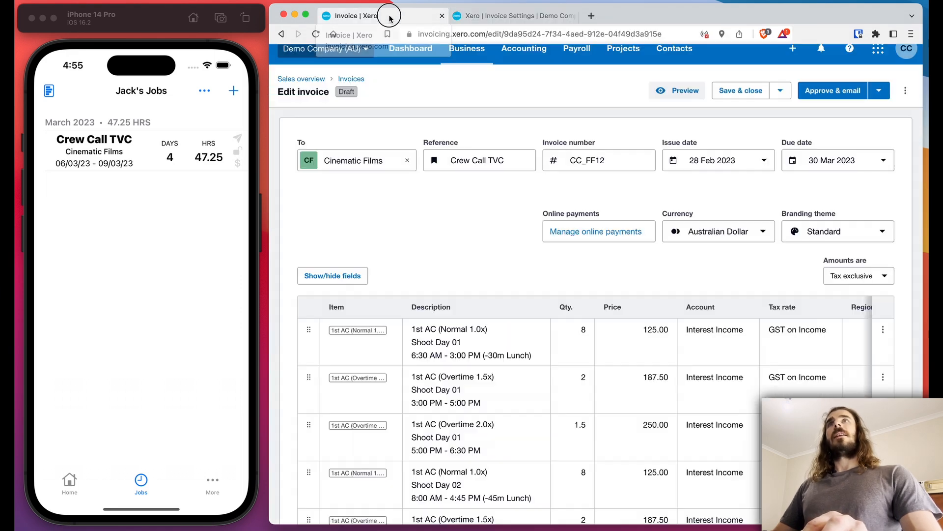
click(684, 91)
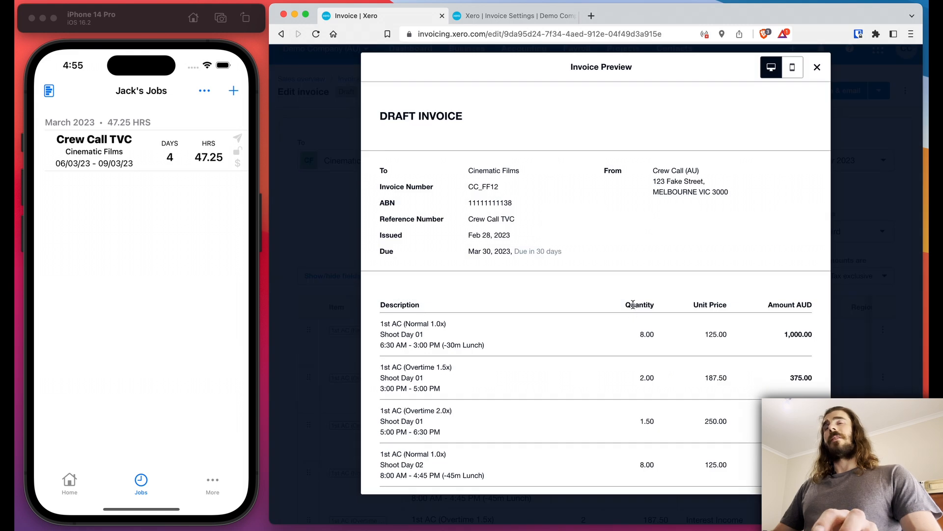
scroll(632, 309, down, 3)
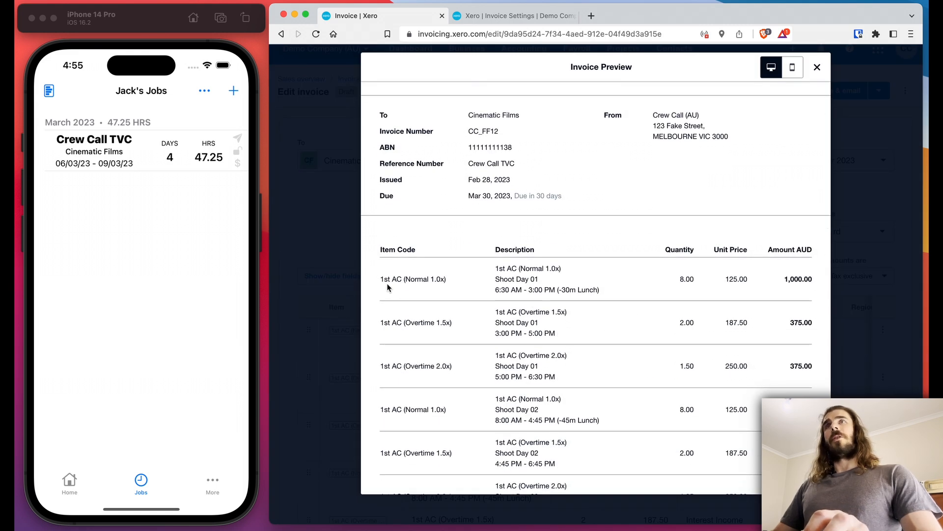
- Bring up the CSV export settings for the Crew Call TVC job in Crew Call, and close Xero's invoice preview
drag(141, 156, 121, 214)
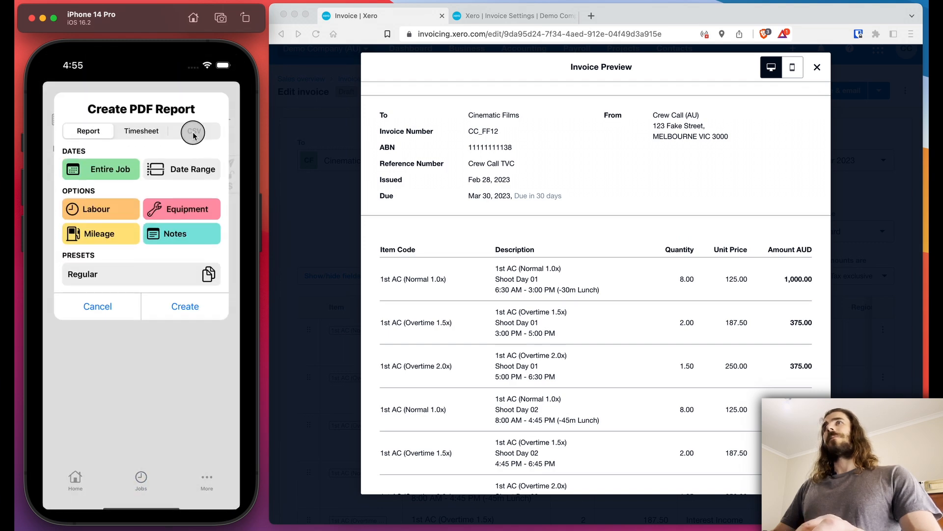
click(193, 134)
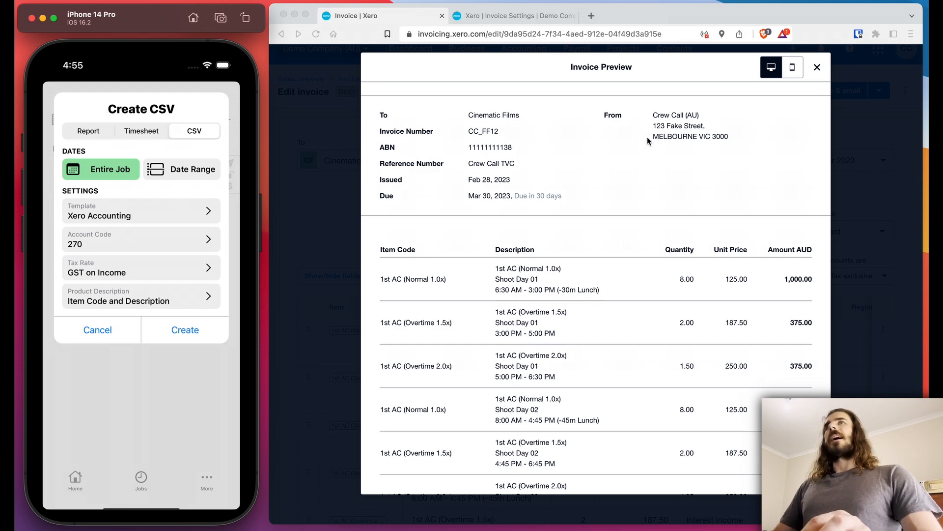
click(819, 68)
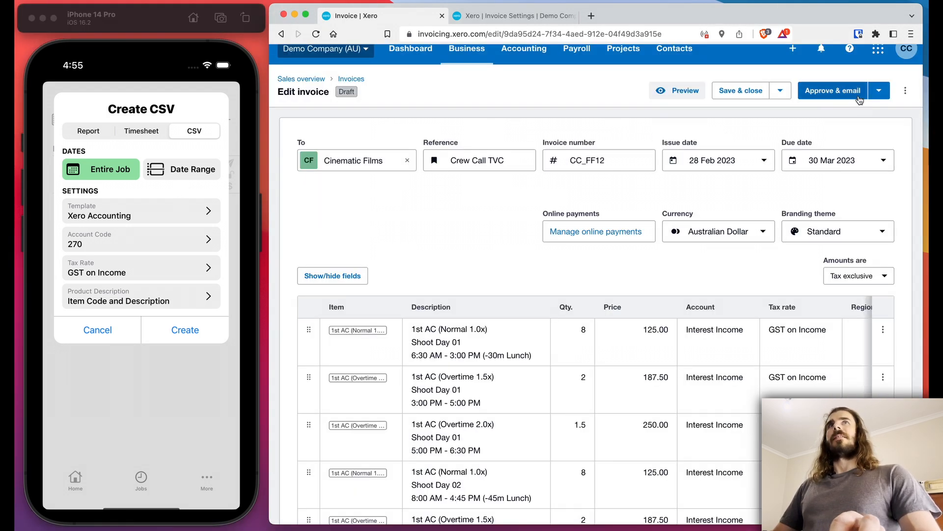
- Switch to Finder and take a quick look at the contents of Crew Call TVC - Xero_FF12_A.csv
key(super+Tab)
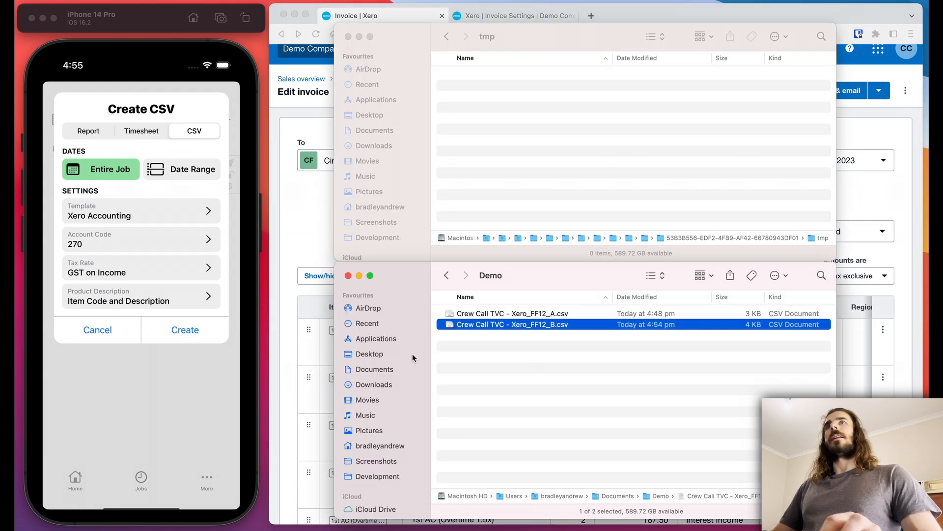
click(496, 314)
key(space)
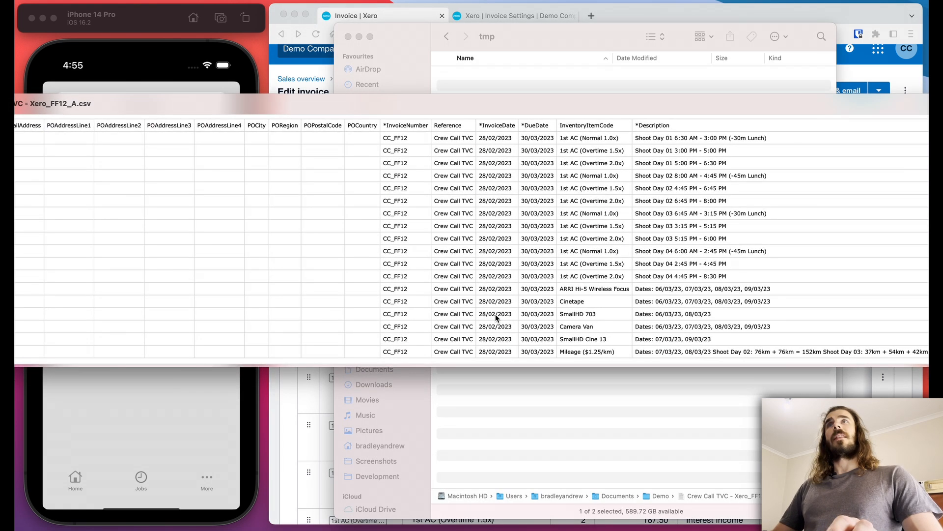
key(space)
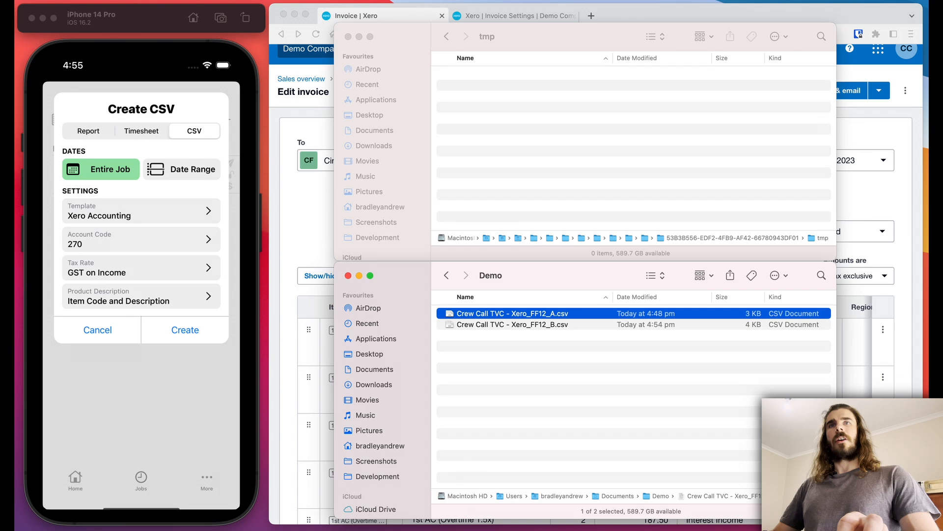
- Switch to the Crew Call TVC - Xero_FF12 spreadsheet and examine its ContactName and InvoiceNumber columns
key(super+Tab)
scroll(467, 248, left, 7)
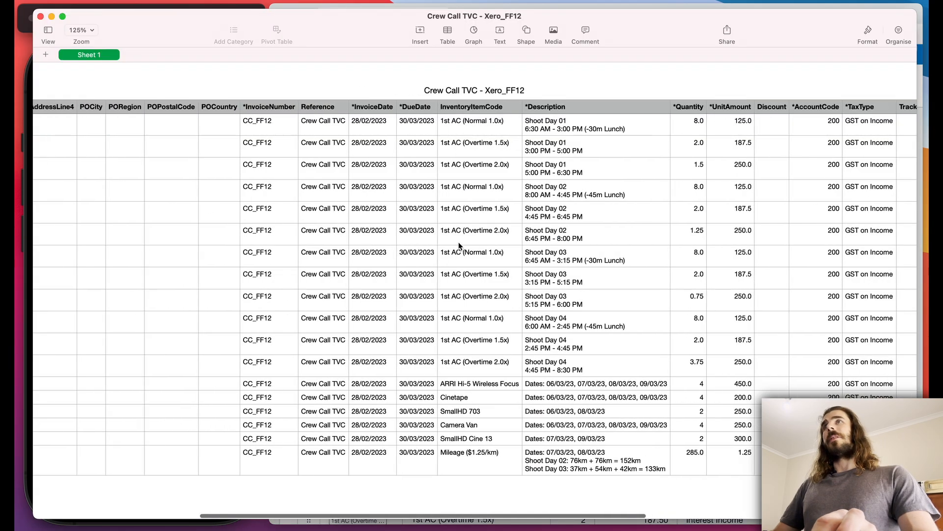
scroll(458, 244, left, 3)
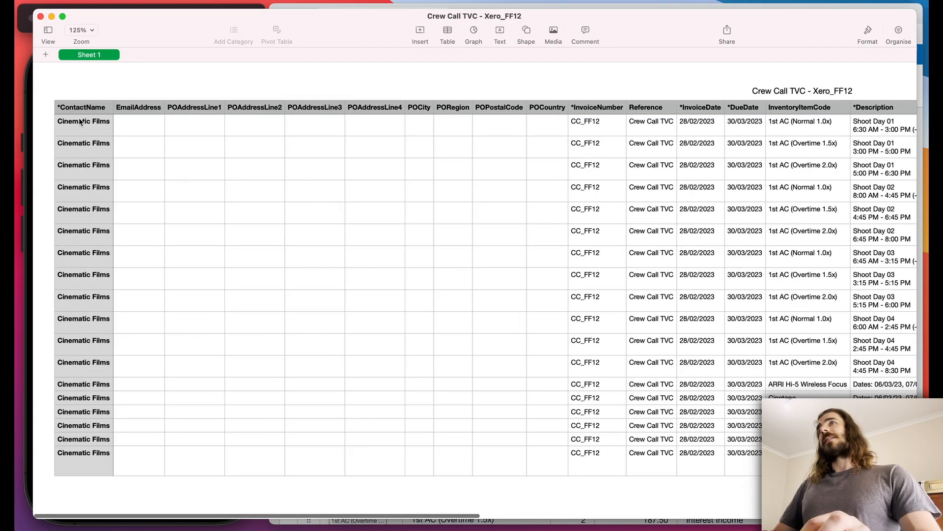
drag(87, 124, 88, 467)
scroll(440, 199, right, 5)
drag(461, 126, 440, 464)
scroll(462, 146, right, 3)
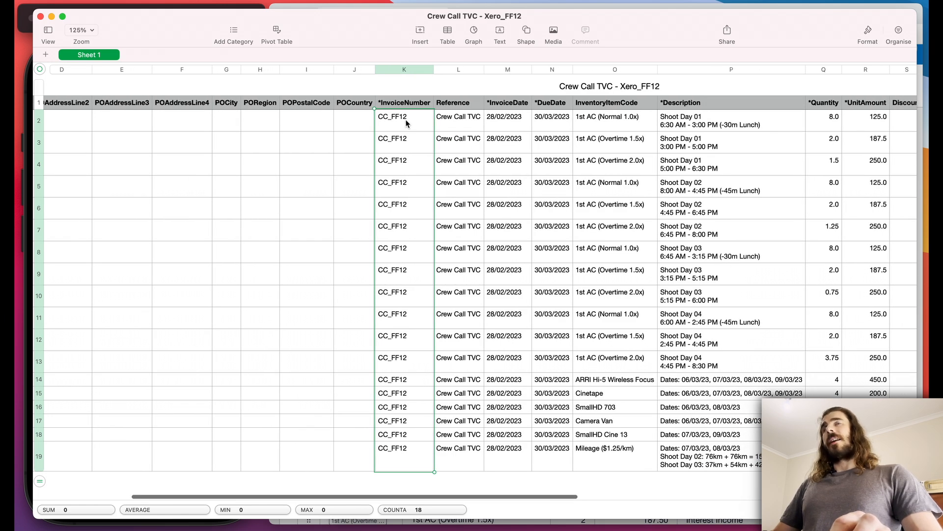
click(396, 125)
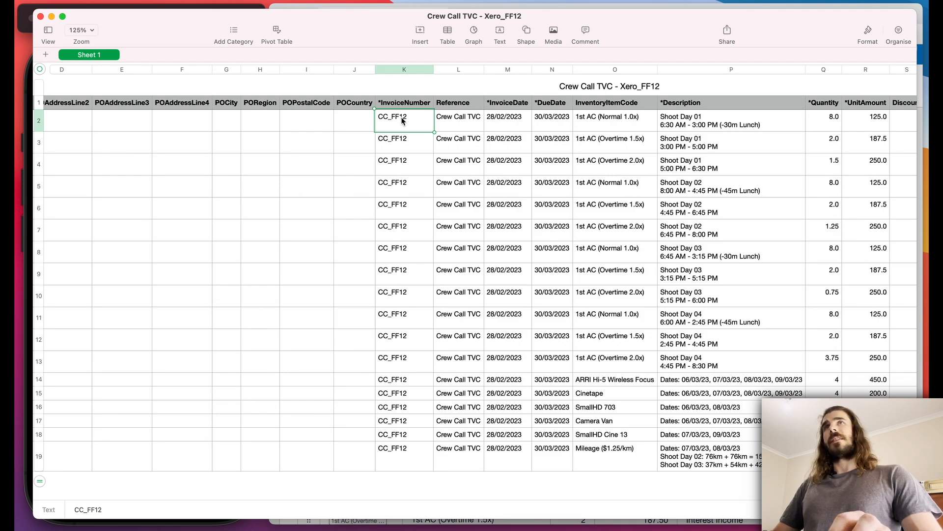
scroll(401, 120, right, 1)
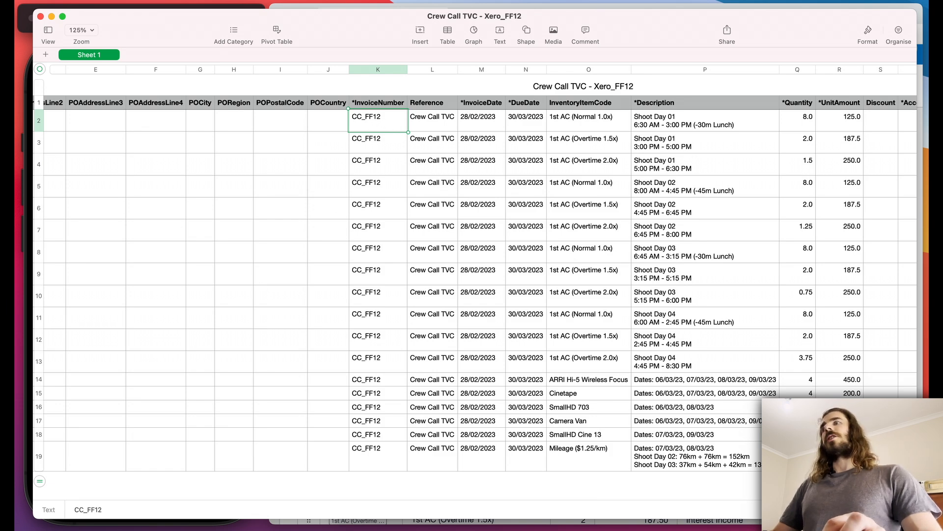
- Compare the spreadsheet's invoice number with the Invoice number field of the Xero invoice, and return to the spreadsheet
key(super+Tab)
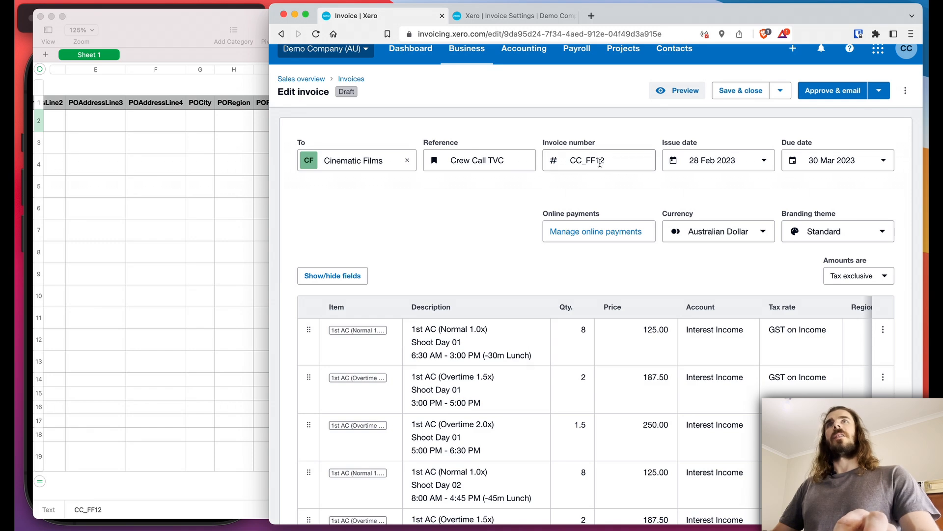
click(634, 164)
key(super+Tab)
- Review the spreadsheet's Reference, InvoiceDate and DueDate columns
scroll(445, 248, right, 5)
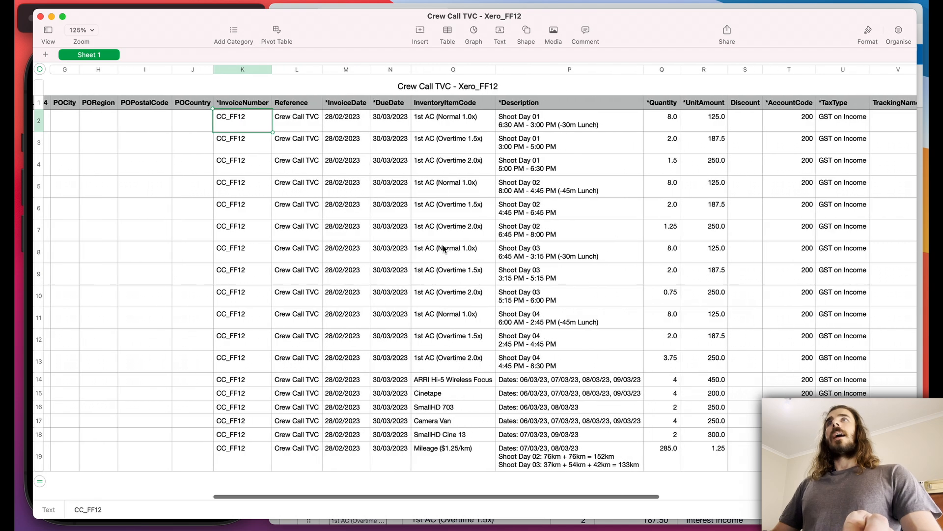
drag(167, 120, 158, 455)
drag(213, 464, 218, 124)
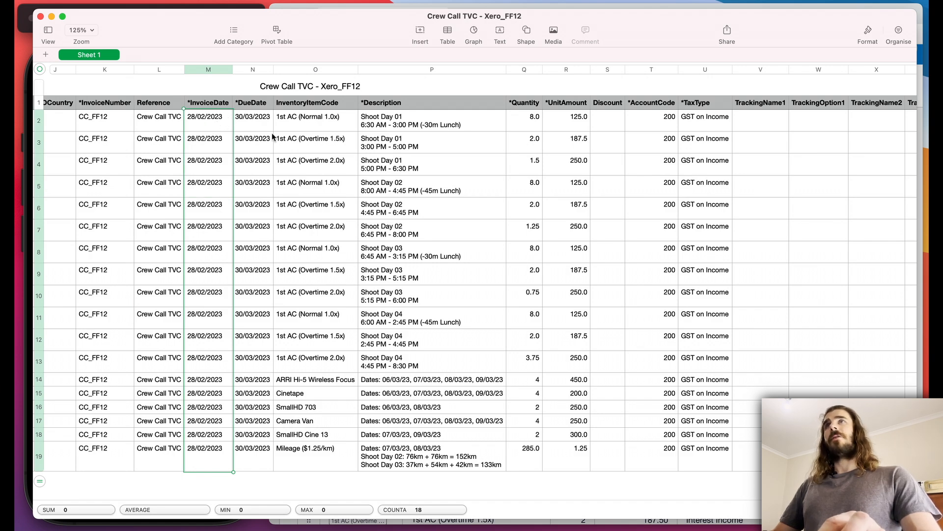
drag(252, 247, 248, 452)
- Review the item code, description, quantity, unit amount, account code and tax type columns, and hide the spreadsheet
drag(350, 120, 438, 451)
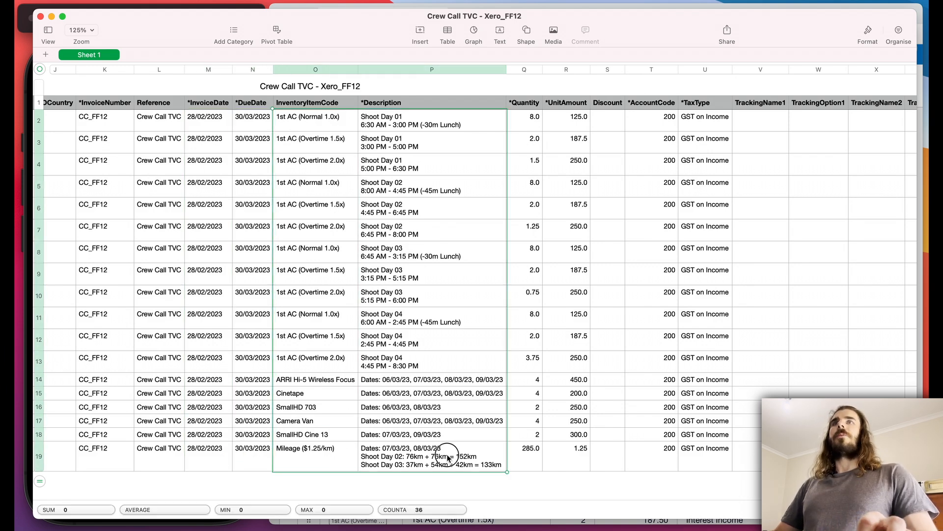
drag(524, 124, 560, 457)
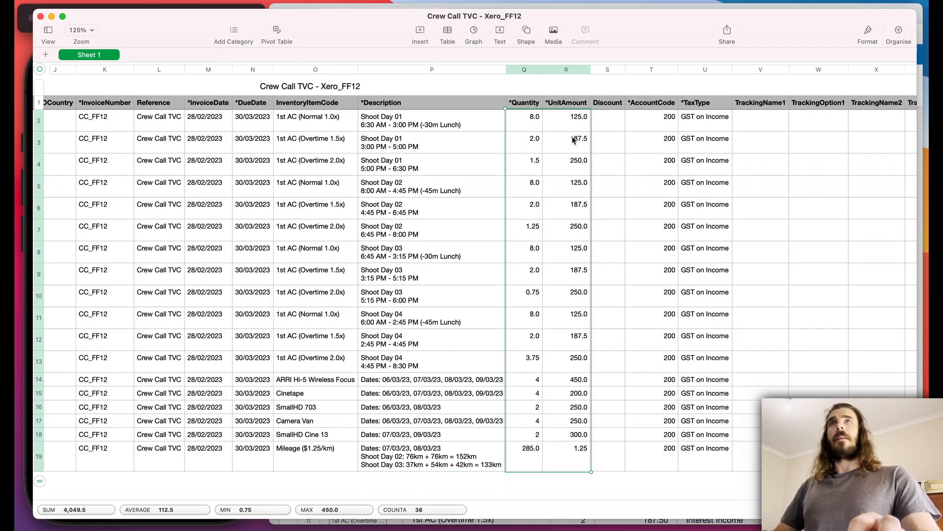
drag(646, 124, 705, 128)
click(363, 34)
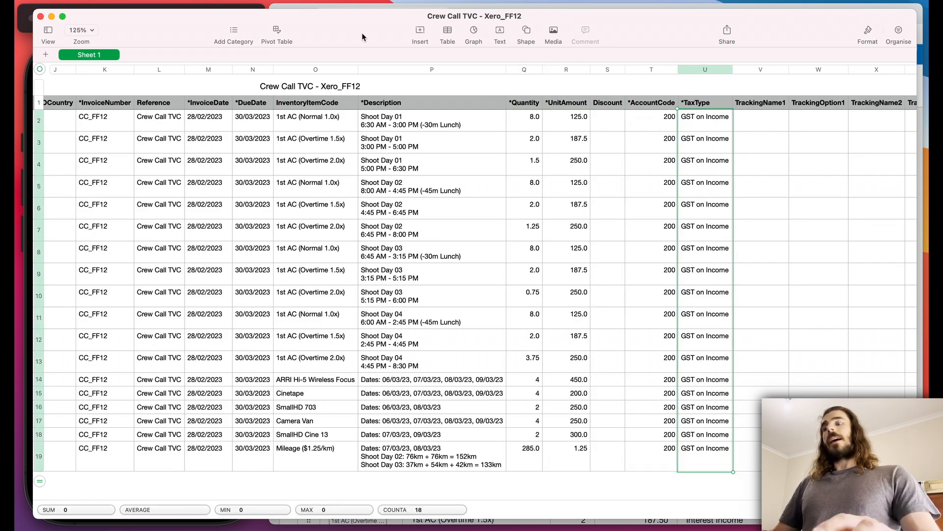
key(super+h)
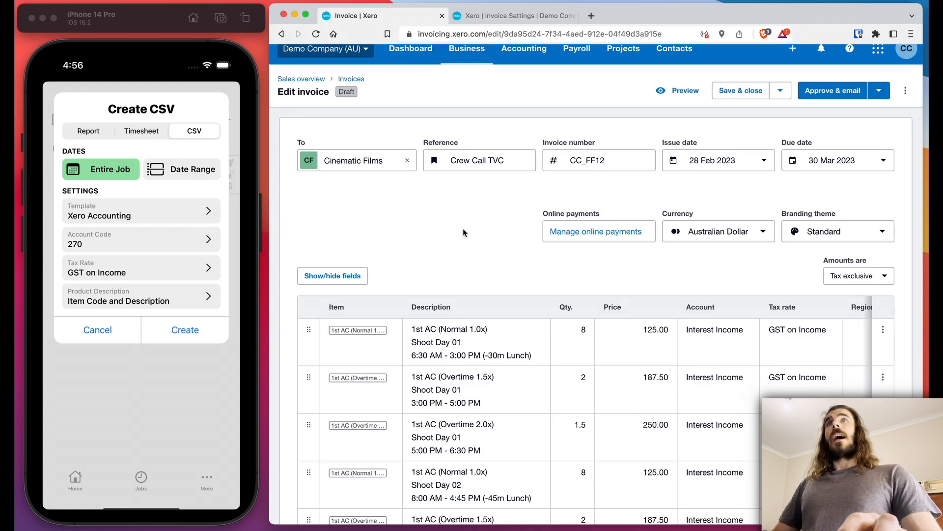
- Set the account of the Xero invoice's first Shoot Day 01 line to 200 - Sales
scroll(511, 235, down, 3)
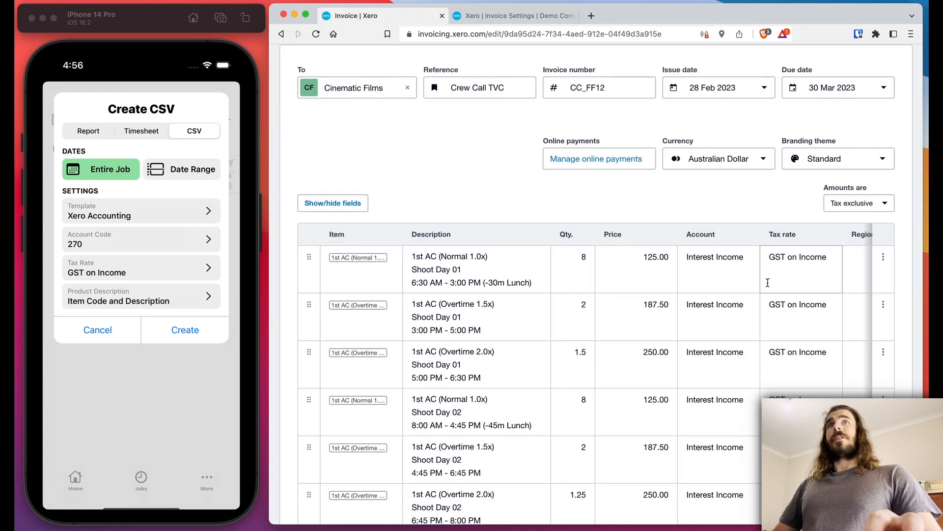
scroll(748, 270, down, 1)
scroll(747, 269, down, 15)
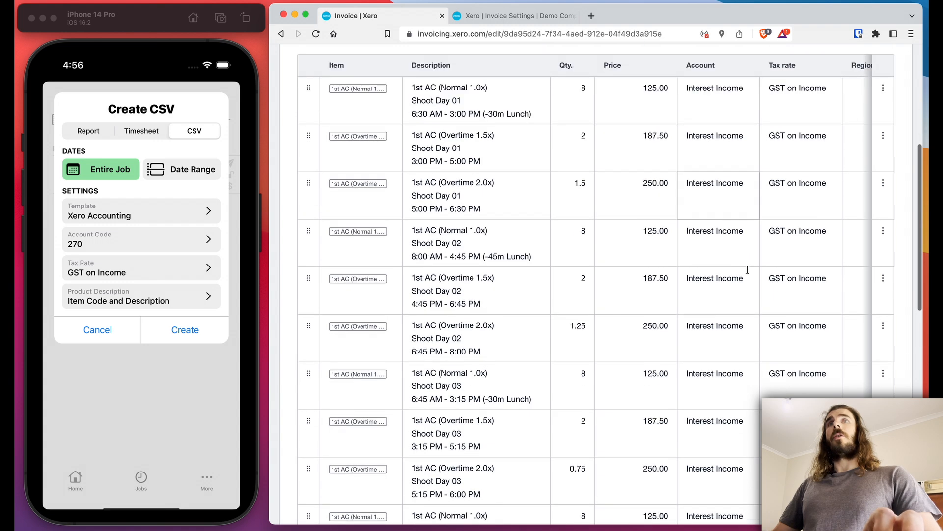
scroll(748, 270, up, 20)
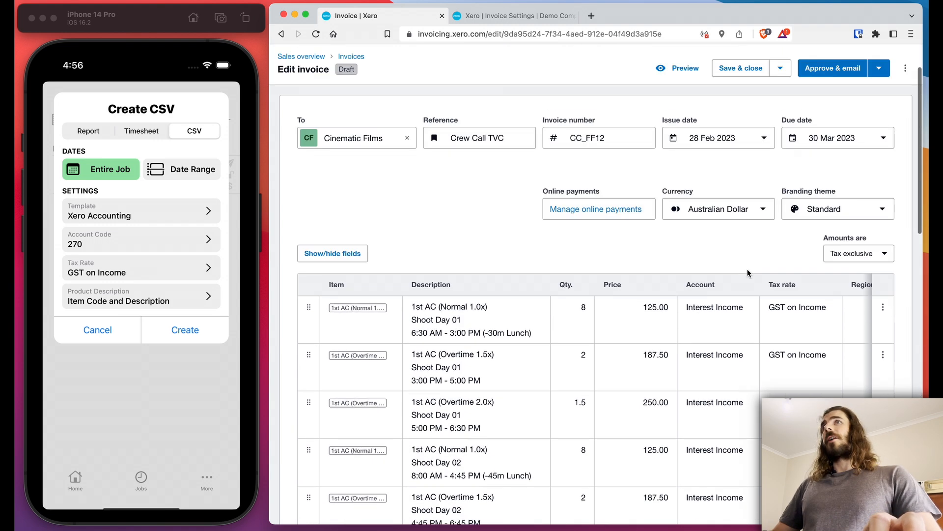
scroll(727, 258, down, 5)
click(737, 231)
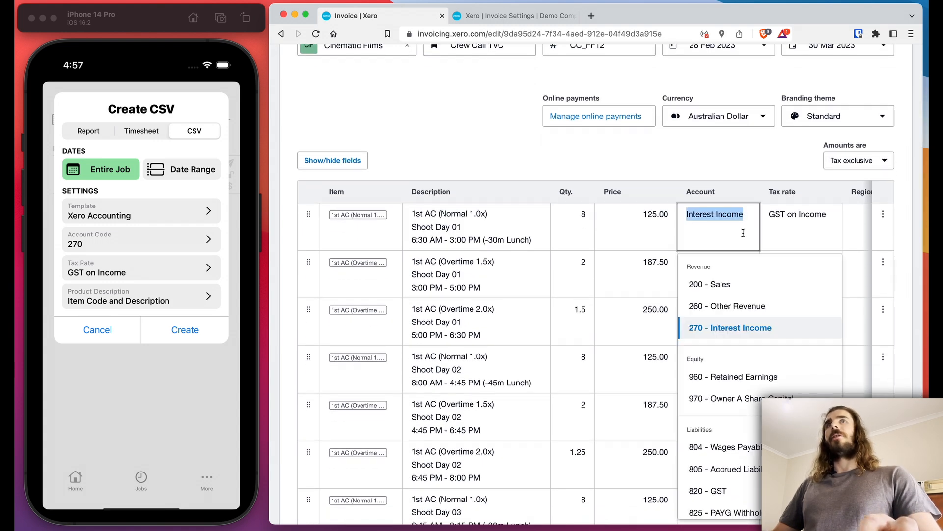
click(694, 275)
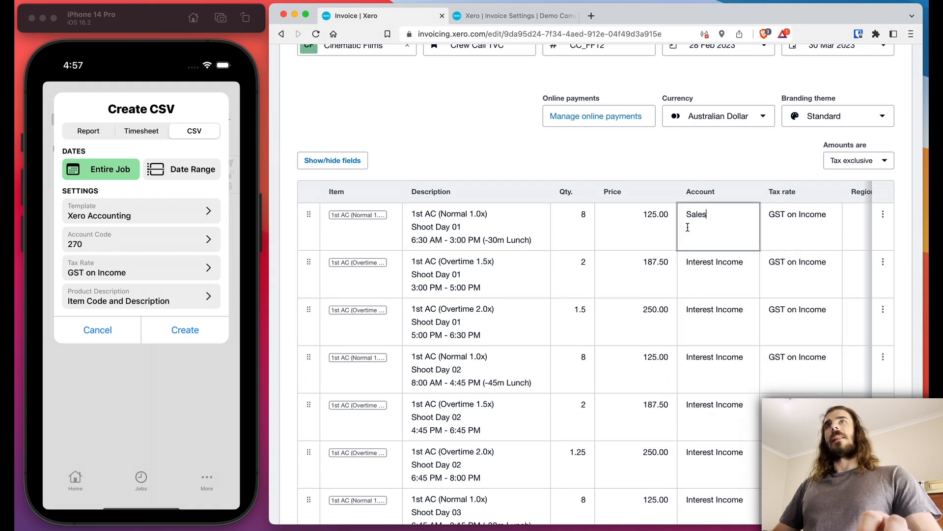
- Set the account of the Cinetape line to 260 - Other Revenue
scroll(706, 247, down, 10)
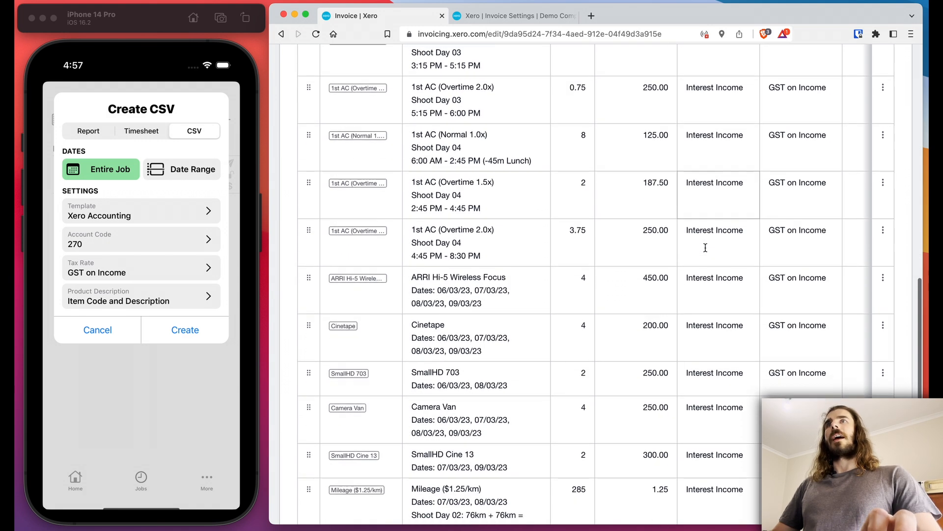
click(702, 346)
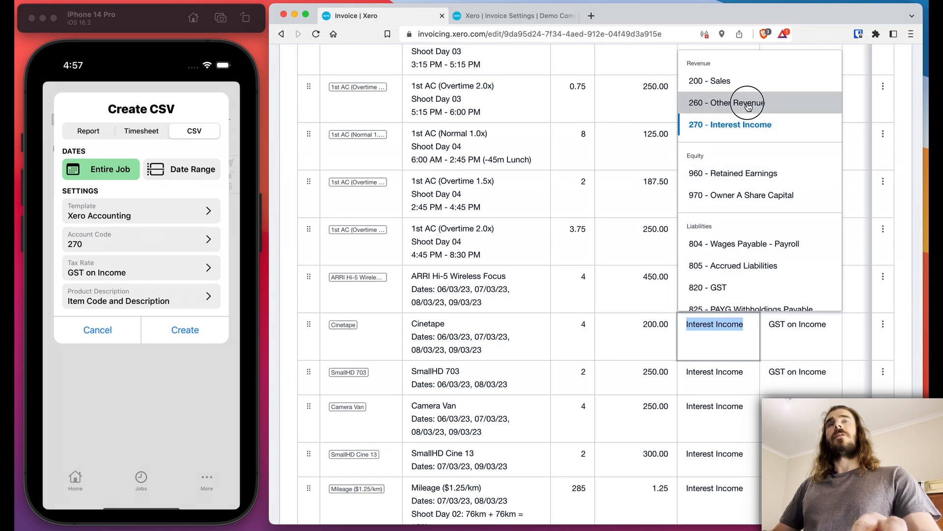
click(766, 99)
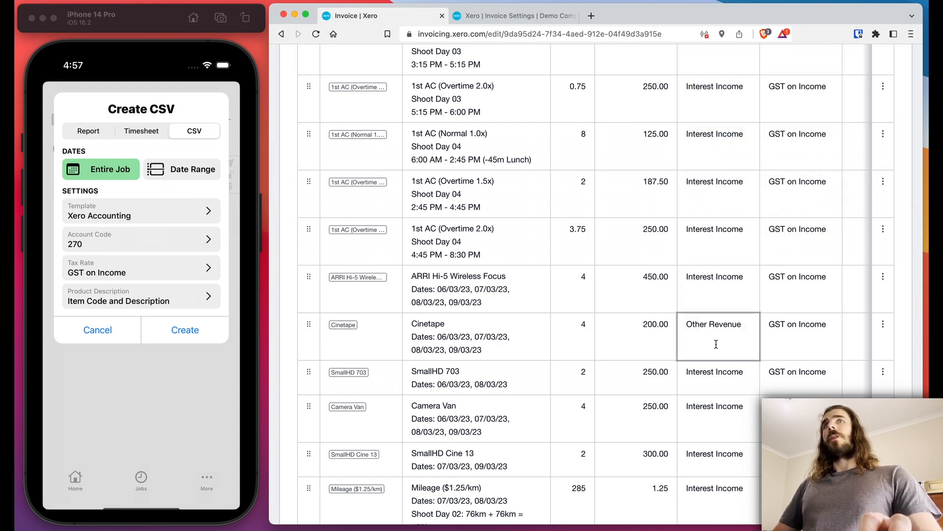
- Check the custom Account Code setting in Crew Call's CSV options, close it, and return to the start of the Xero invoice
scroll(722, 342, down, 1)
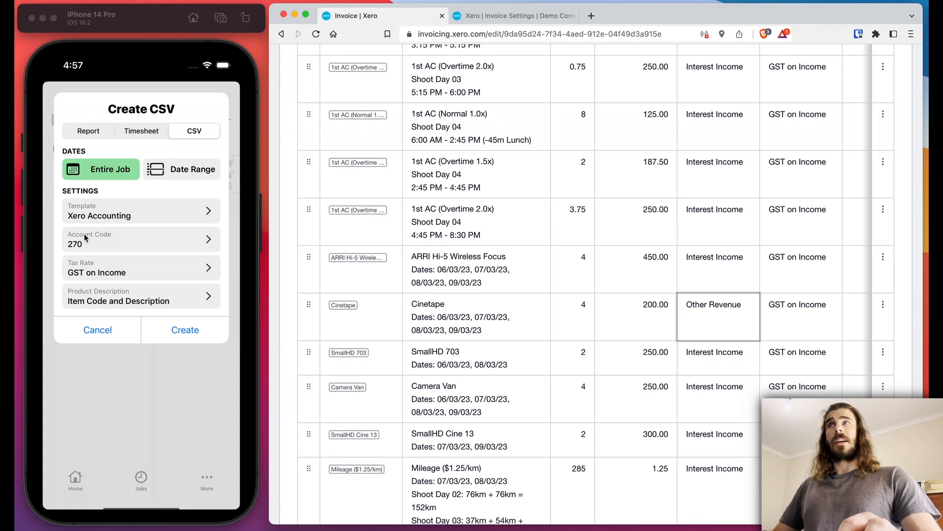
click(178, 244)
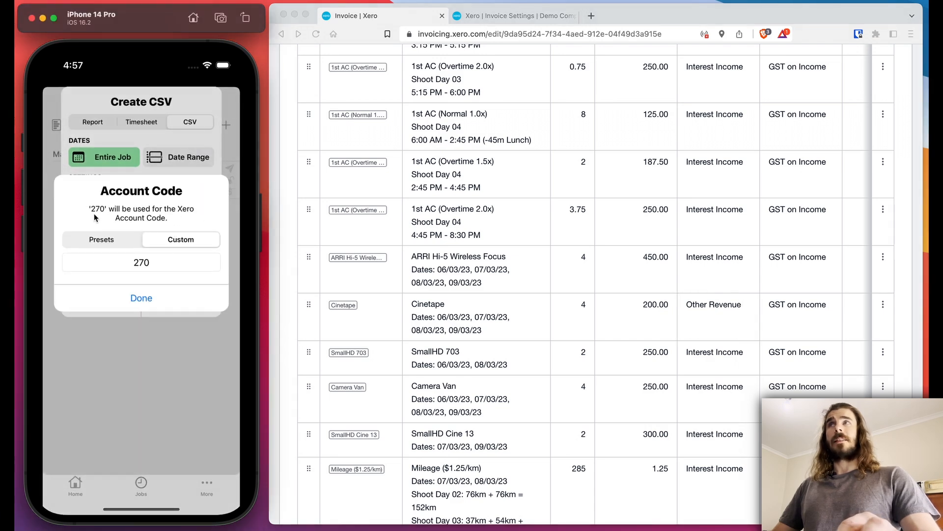
click(167, 301)
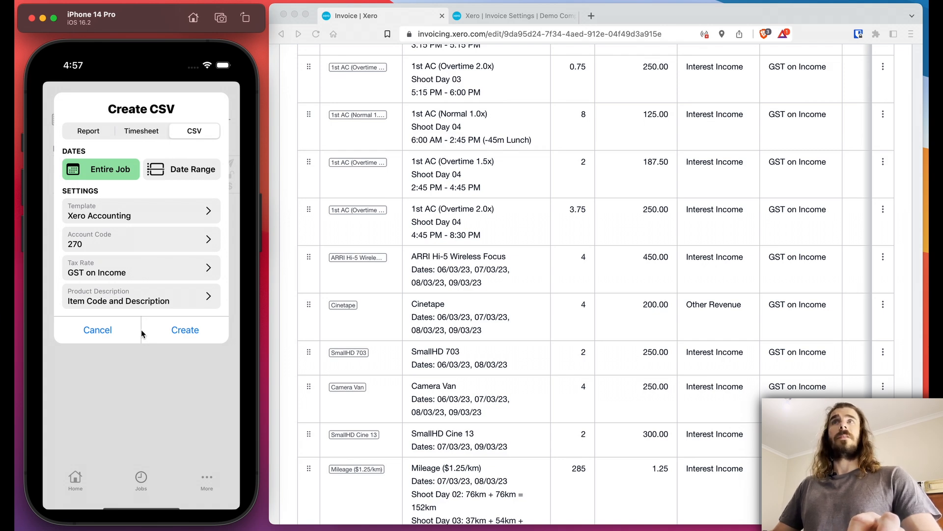
scroll(573, 172, up, 10)
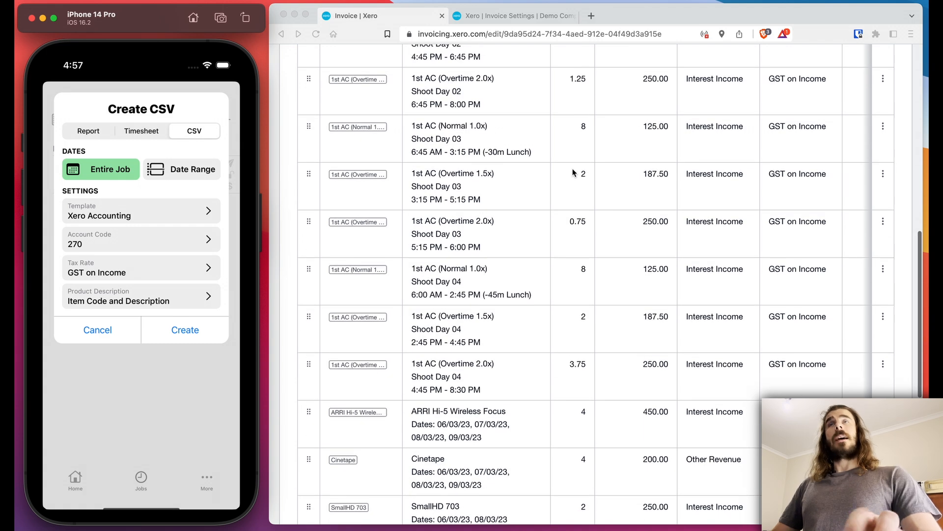
scroll(573, 171, up, 2)
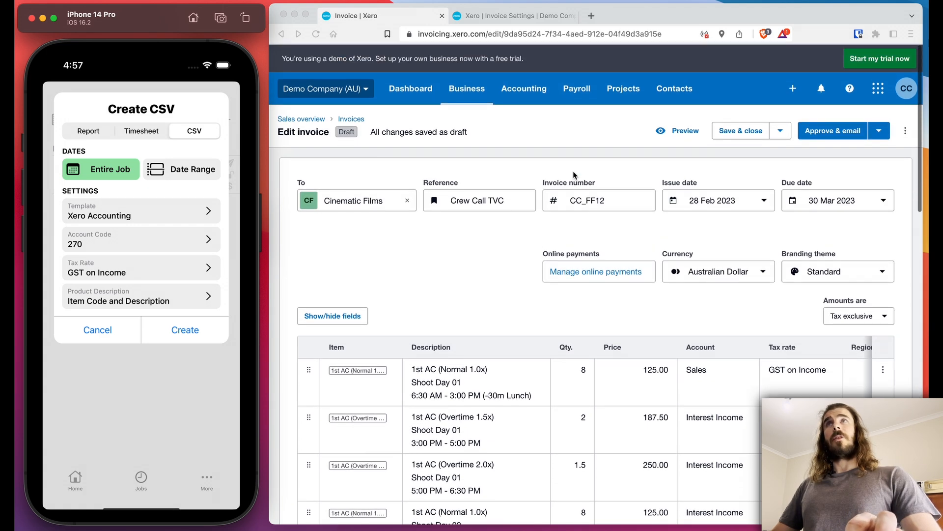